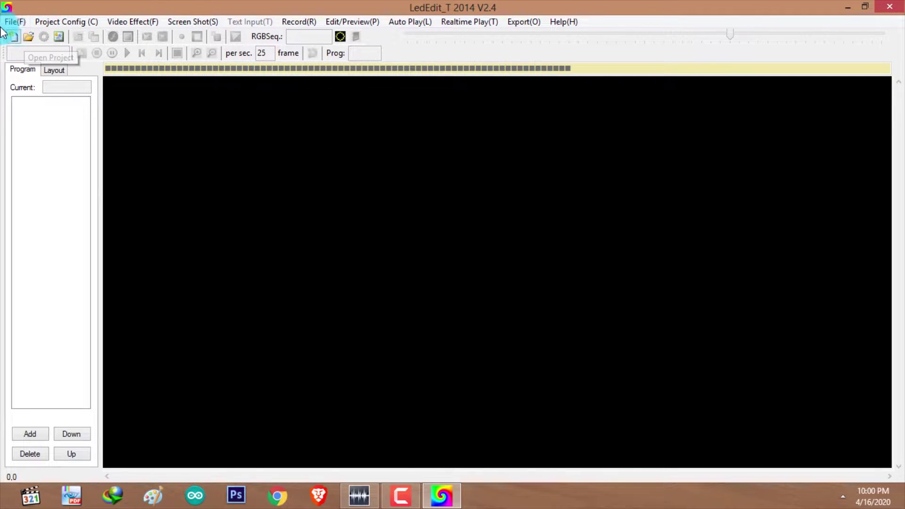
Step: Open the New Project dialog from the toolbar icon
{"action": "left_click", "coordinate": [12, 36]}
Step: Create project Led1 with program1 and start a manual layout on an empty grid
{"action": "left_click", "coordinate": [480, 391]}
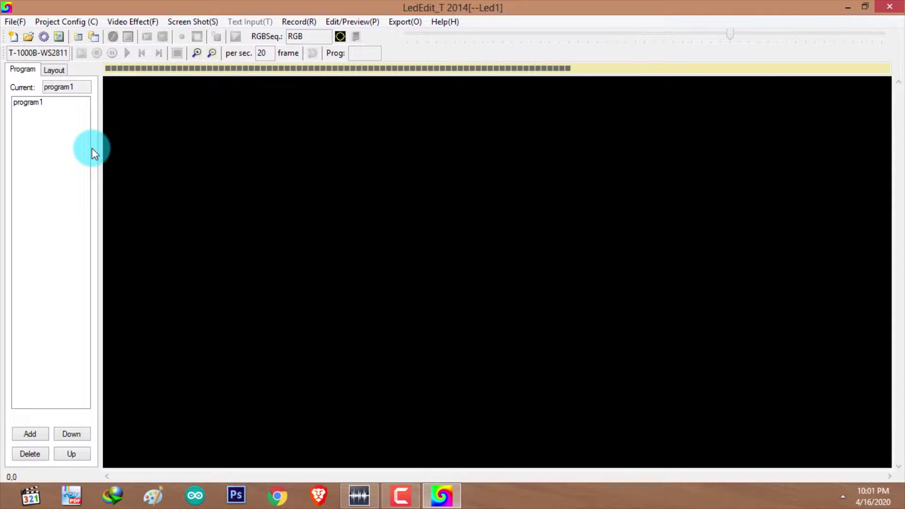
{"action": "left_click", "coordinate": [64, 24]}
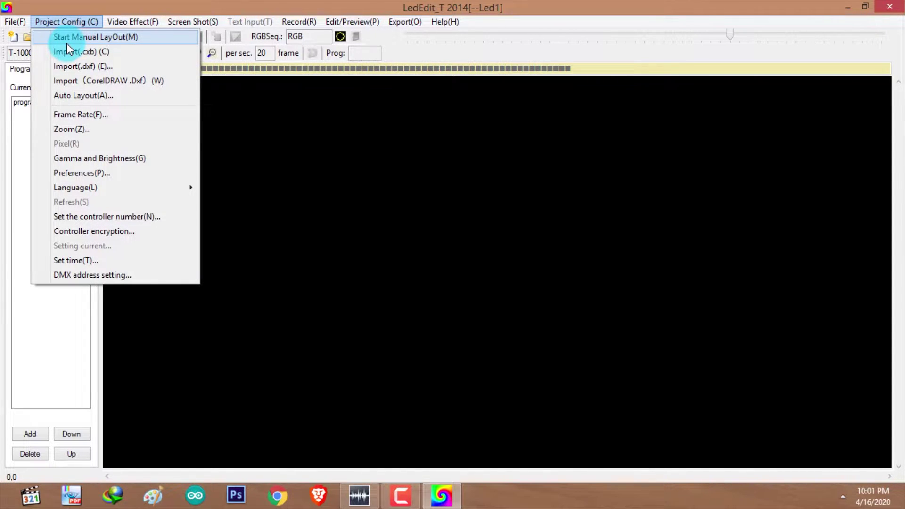
{"action": "left_click", "coordinate": [66, 42]}
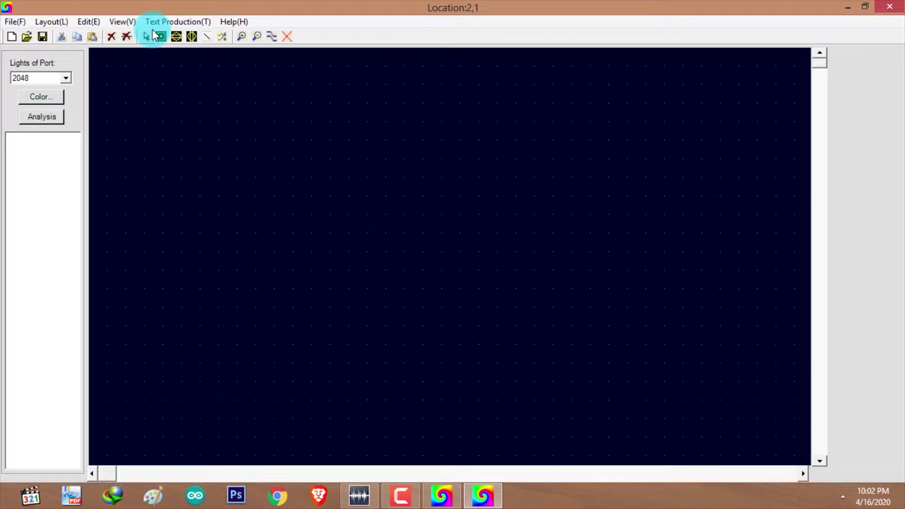
Step: Replace the sample text Hello! with LEDEDIT in the Input Text window
{"action": "left_click", "coordinate": [168, 24]}
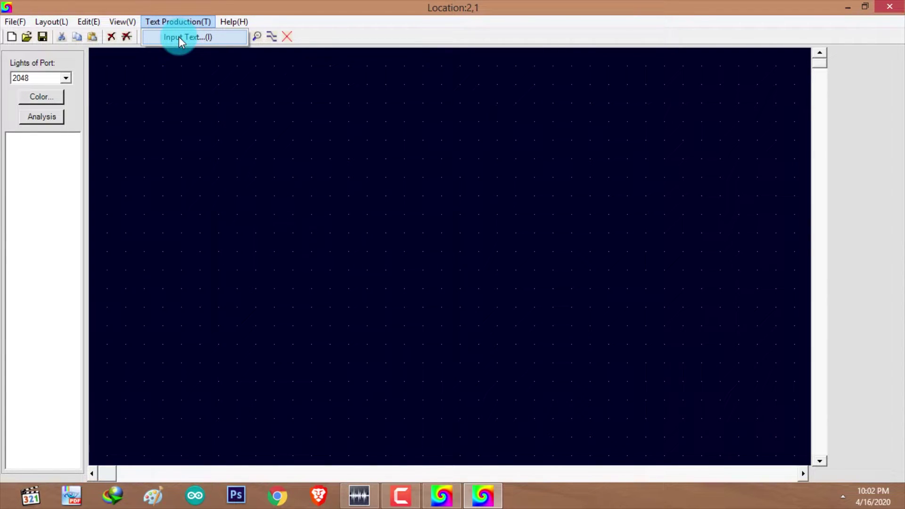
{"action": "left_click", "coordinate": [179, 37]}
{"action": "left_click", "coordinate": [381, 158]}
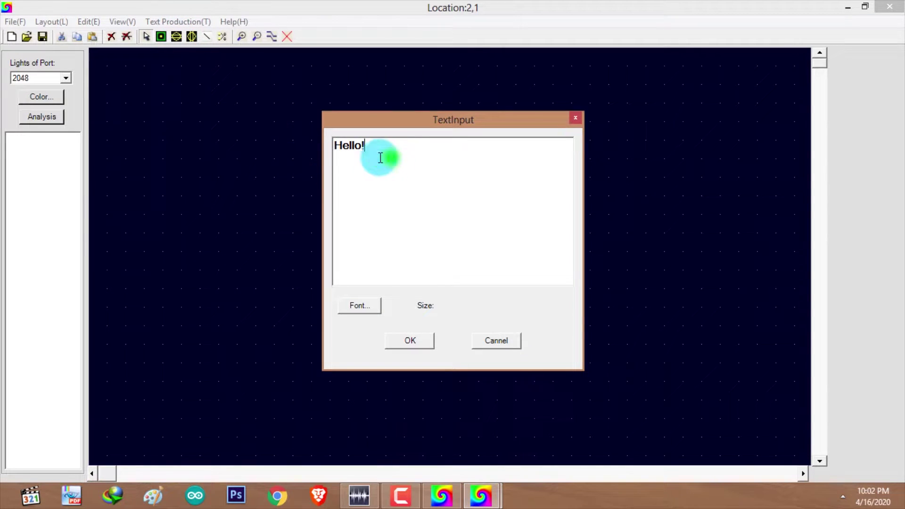
{"action": "double_click", "coordinate": [380, 157]}
{"action": "type", "text": "V"}
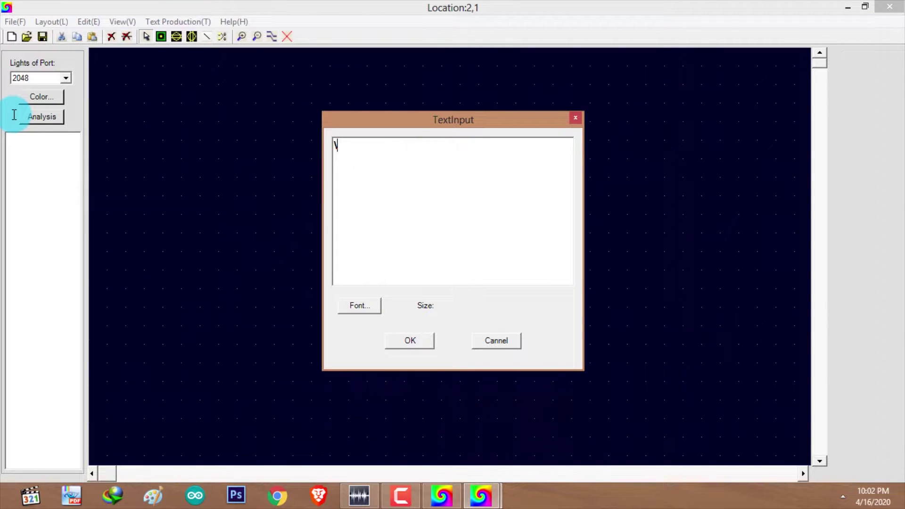
{"action": "key", "text": "BackSpace"}
{"action": "type", "text": "LEDEDIT"}
Step: Review the font settings, cancel them unchanged, and render LEDEDIT as lights
{"action": "left_click", "coordinate": [372, 305]}
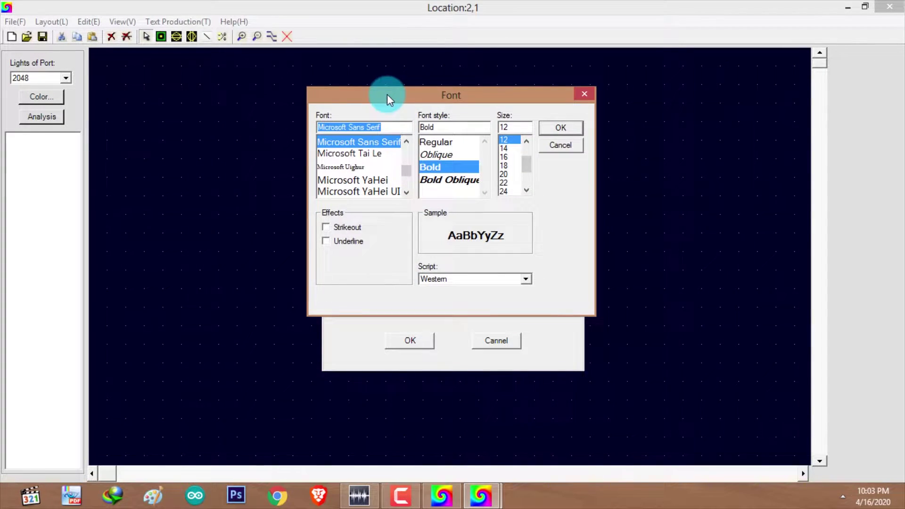
{"action": "left_click_drag", "start_coordinate": [389, 91], "coordinate": [429, 162]}
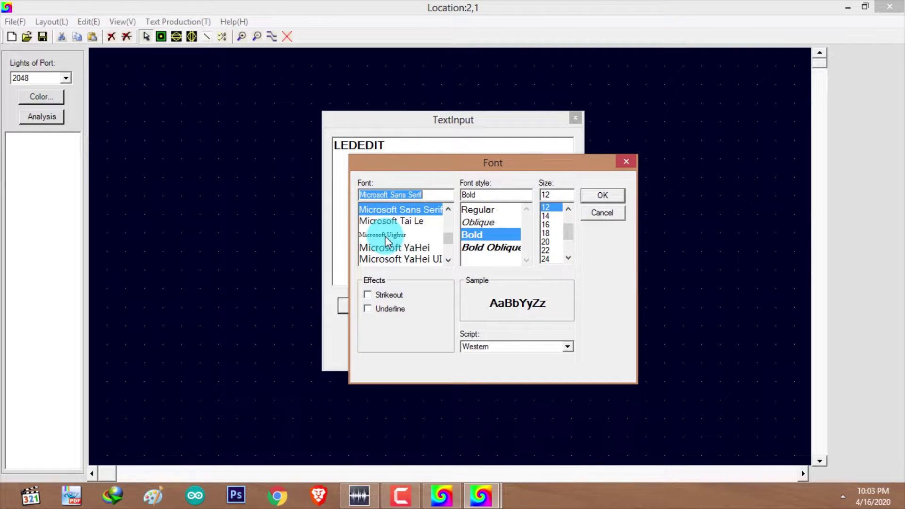
{"action": "left_click_drag", "start_coordinate": [447, 241], "coordinate": [443, 208]}
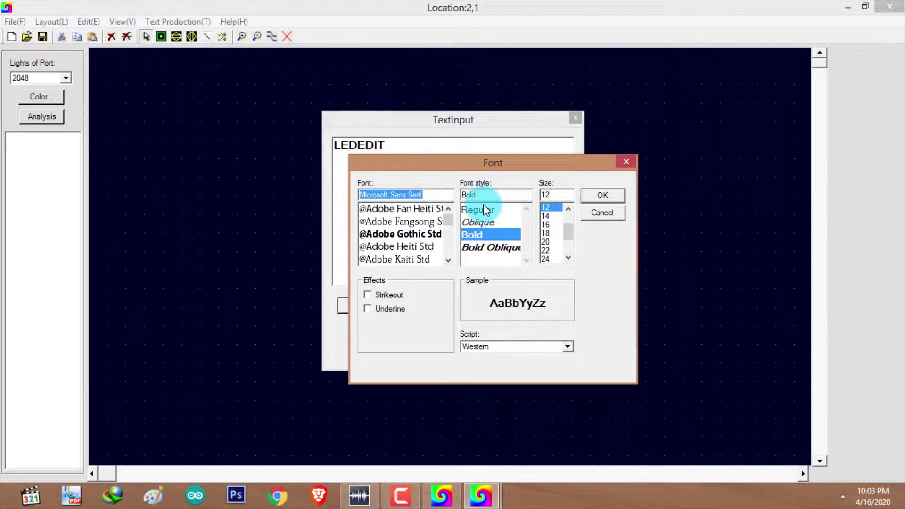
{"action": "left_click_drag", "start_coordinate": [568, 234], "coordinate": [569, 259]}
{"action": "left_click_drag", "start_coordinate": [571, 222], "coordinate": [571, 251]}
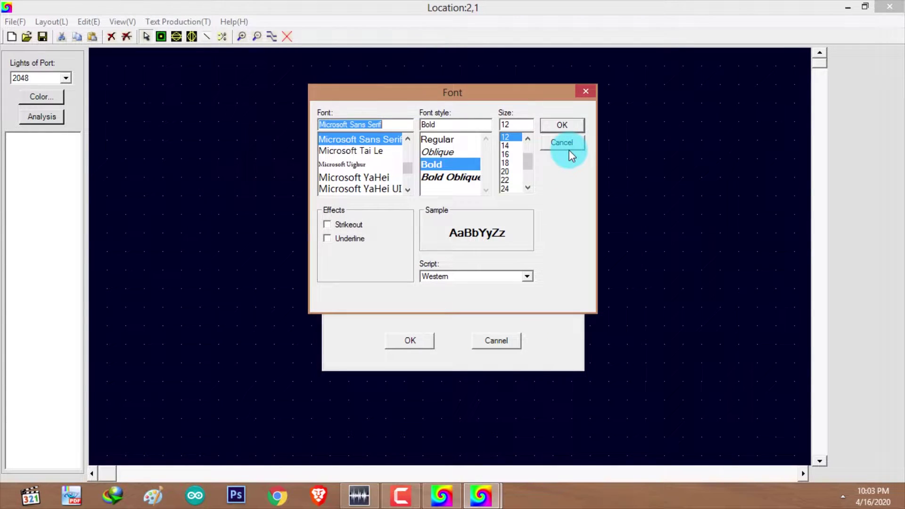
{"action": "left_click", "coordinate": [571, 145]}
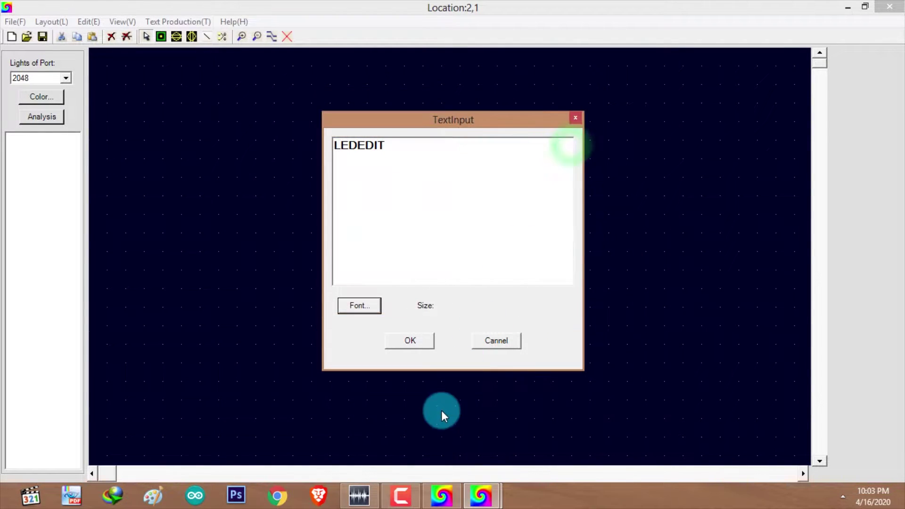
{"action": "left_click", "coordinate": [406, 341]}
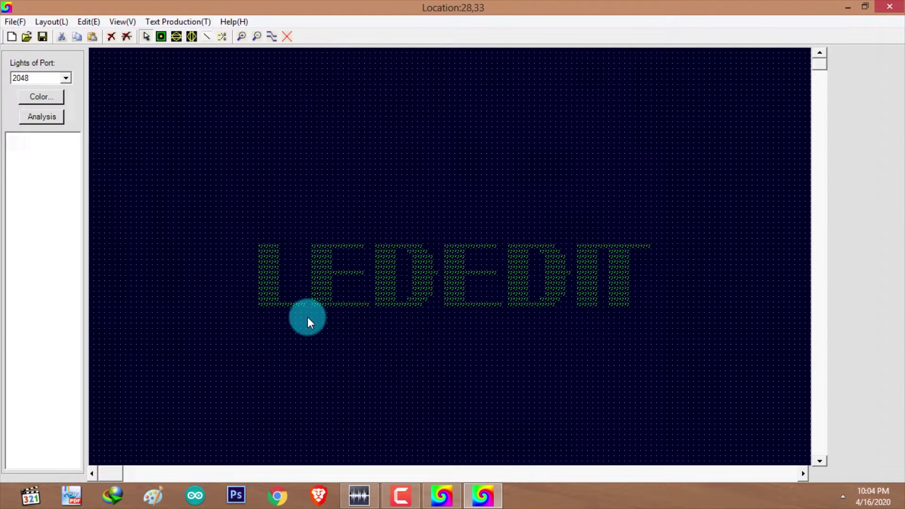
Step: Drop the LEDEDIT lettering at the grid's upper left as lights and zoom in
{"action": "left_click_drag", "start_coordinate": [295, 226], "coordinate": [247, 227]}
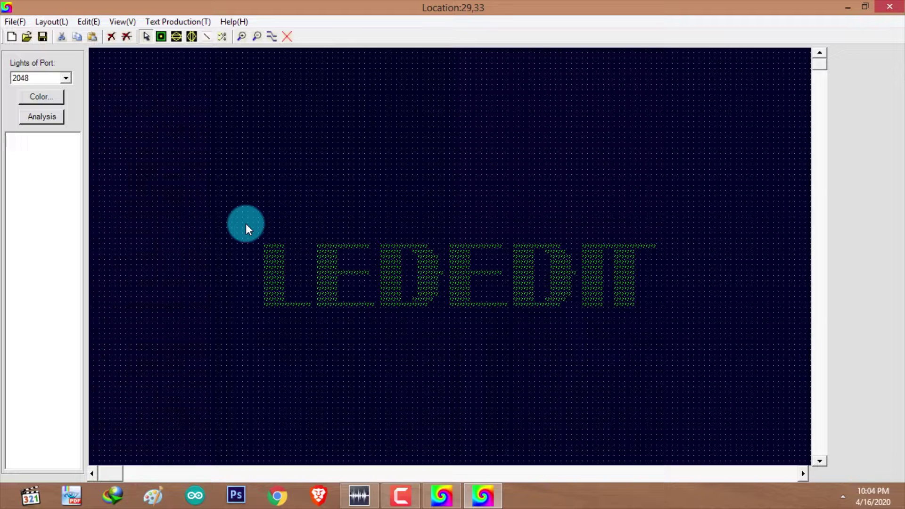
{"action": "left_click_drag", "start_coordinate": [247, 226], "coordinate": [247, 226]}
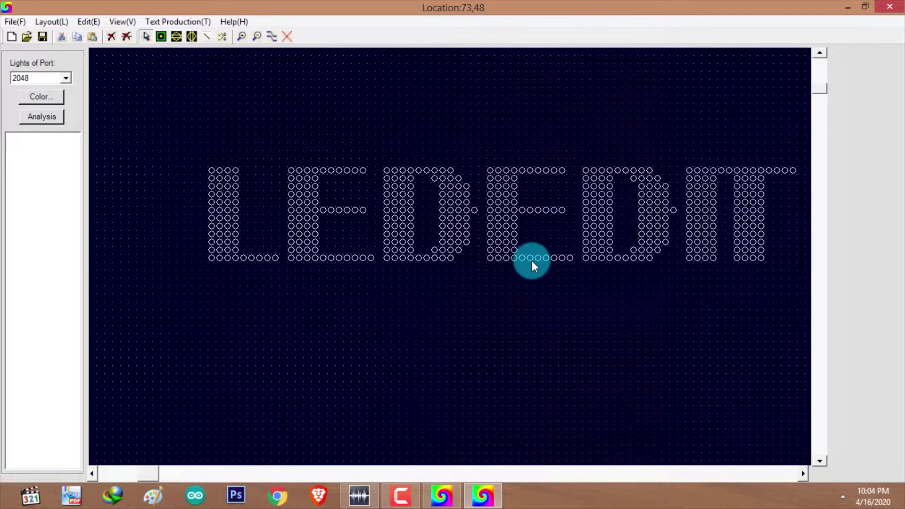
{"action": "scroll", "coordinate": [623, 236], "scroll_direction": "down", "scroll_amount": 1}
{"action": "scroll", "coordinate": [631, 234], "scroll_direction": "up", "scroll_amount": 1}
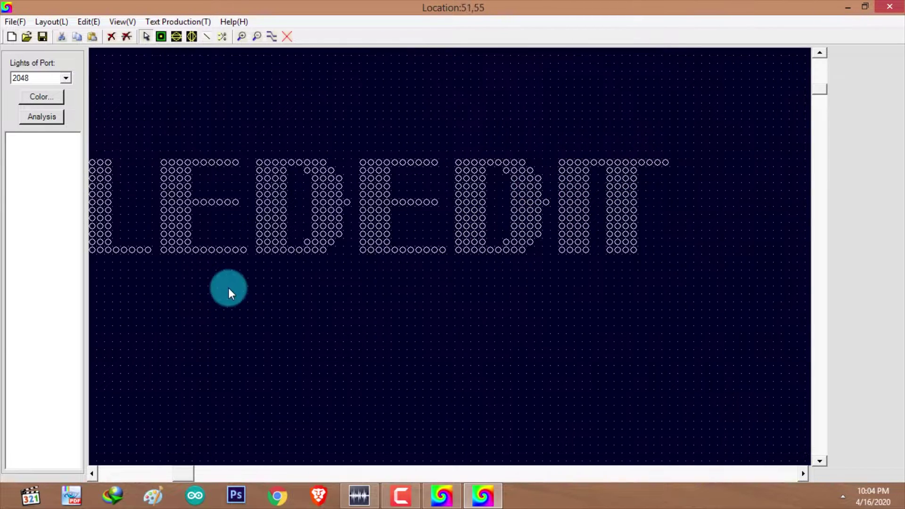
{"action": "scroll", "coordinate": [274, 180], "scroll_direction": "down", "scroll_amount": 1}
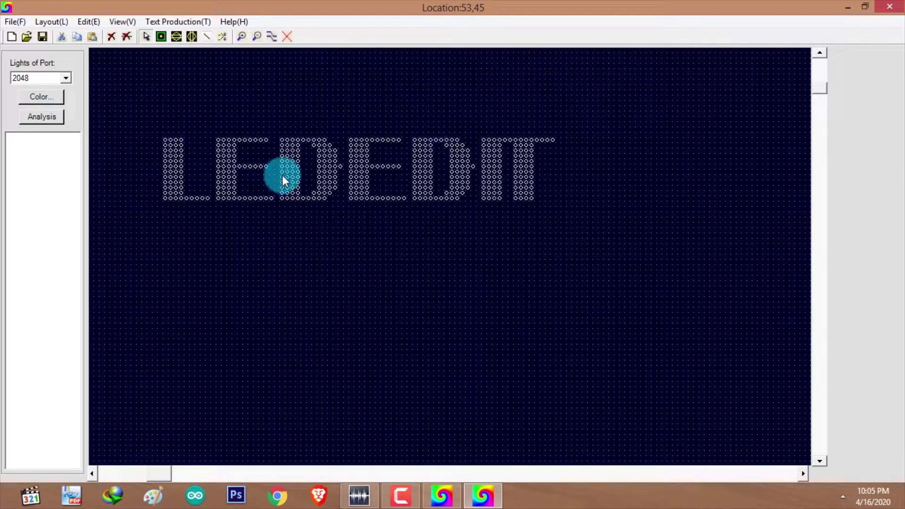
{"action": "scroll", "coordinate": [299, 168], "scroll_direction": "up", "scroll_amount": 1}
{"action": "scroll", "coordinate": [212, 220], "scroll_direction": "down", "scroll_amount": 2}
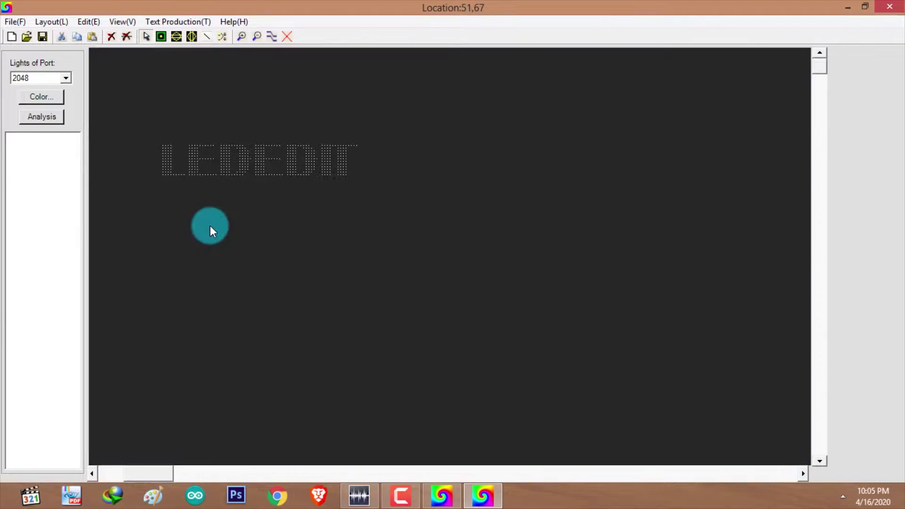
{"action": "scroll", "coordinate": [222, 166], "scroll_direction": "up", "scroll_amount": 2}
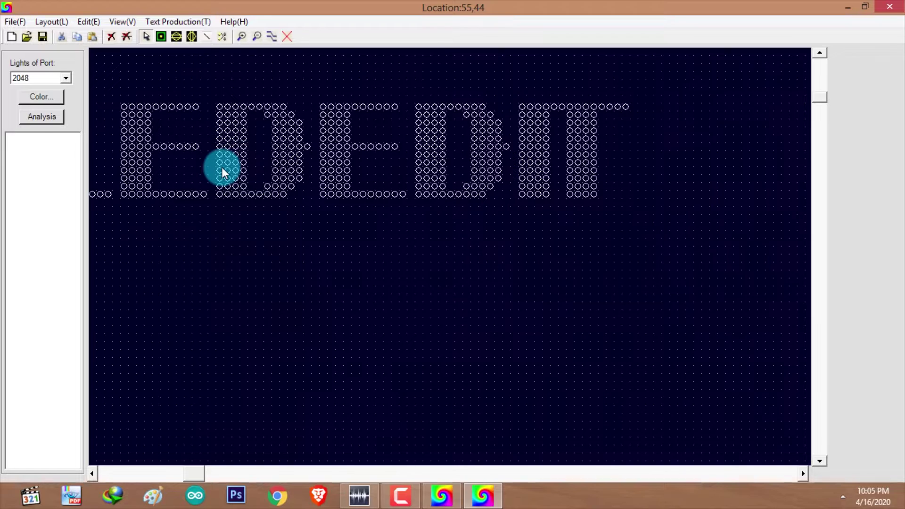
{"action": "left_click_drag", "start_coordinate": [190, 474], "coordinate": [157, 469]}
{"action": "left_click_drag", "start_coordinate": [820, 97], "coordinate": [818, 83]}
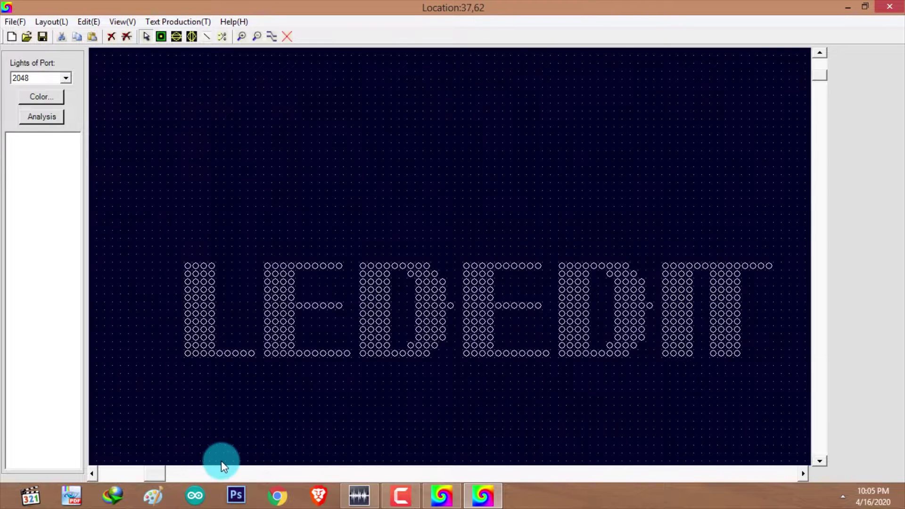
{"action": "scroll", "coordinate": [244, 384], "scroll_direction": "up", "scroll_amount": 2}
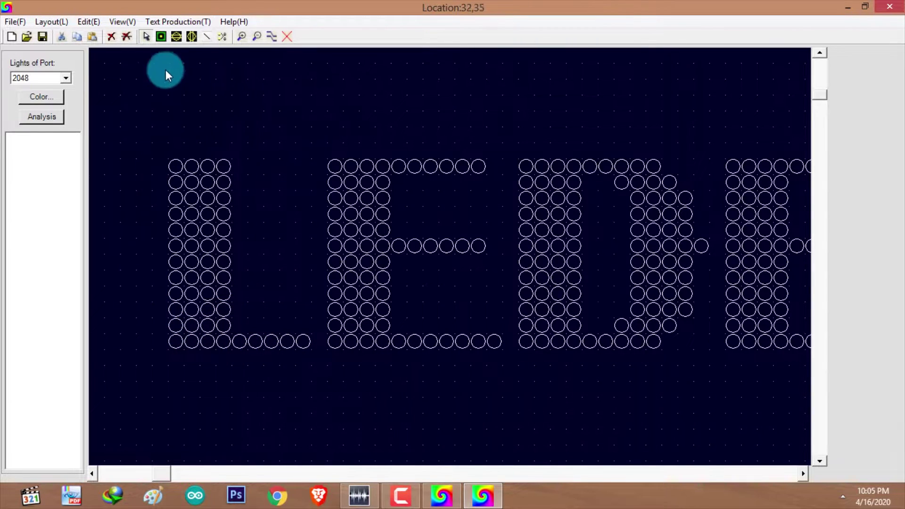
Step: Wire the L's bottom row and the E's top, middle and bottom rows horizontally
{"action": "left_click", "coordinate": [178, 36]}
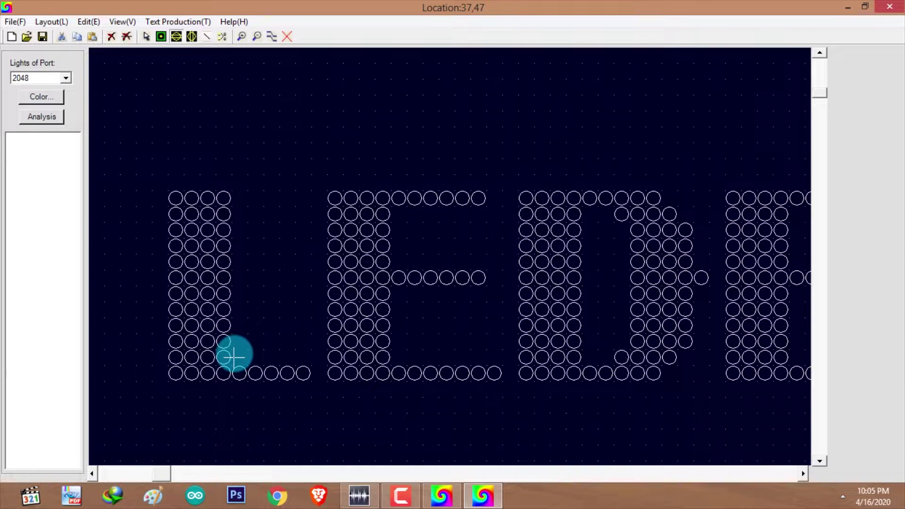
{"action": "left_click_drag", "start_coordinate": [234, 356], "coordinate": [300, 361]}
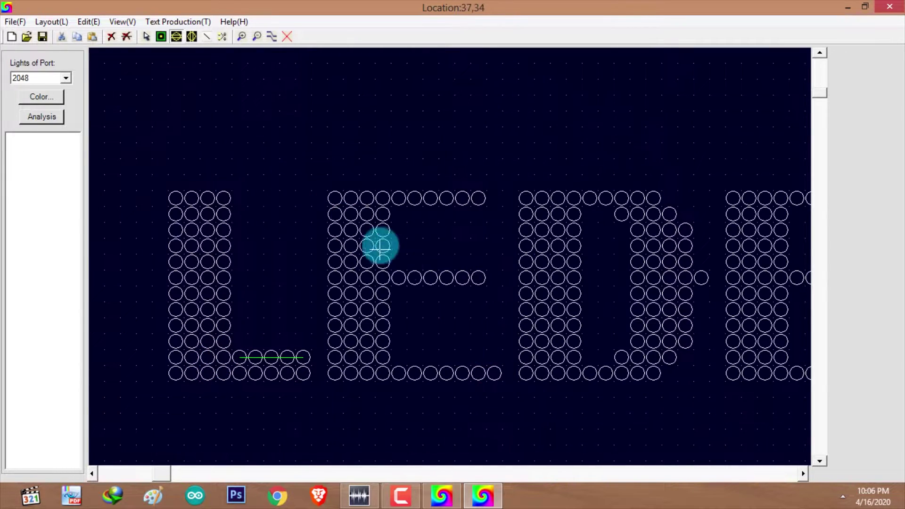
{"action": "left_click", "coordinate": [399, 215]}
{"action": "left_click", "coordinate": [479, 214]}
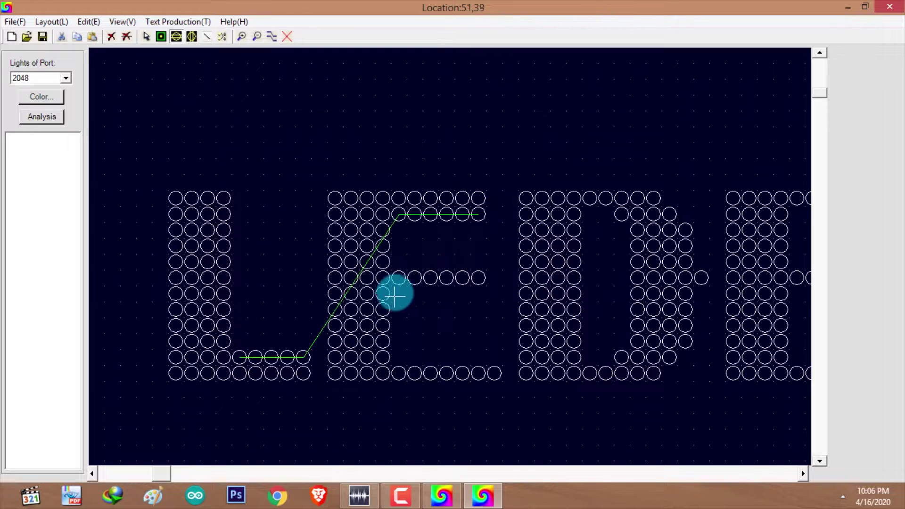
{"action": "left_click_drag", "start_coordinate": [395, 280], "coordinate": [486, 293]}
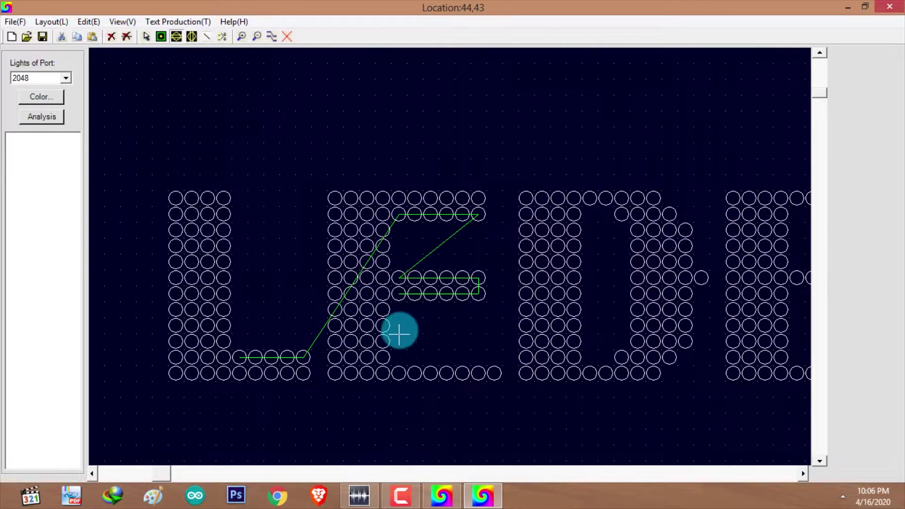
{"action": "left_click_drag", "start_coordinate": [393, 351], "coordinate": [479, 360]}
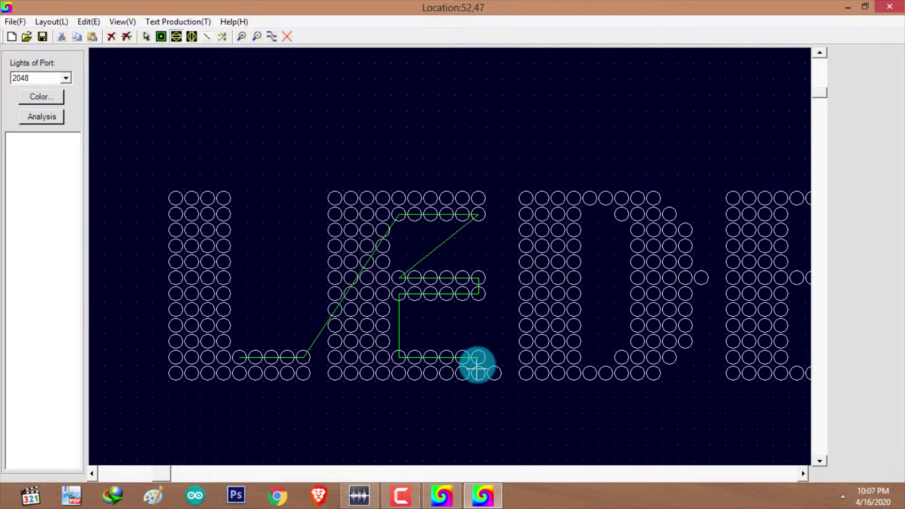
{"action": "scroll", "coordinate": [478, 365], "scroll_direction": "up", "scroll_amount": 1}
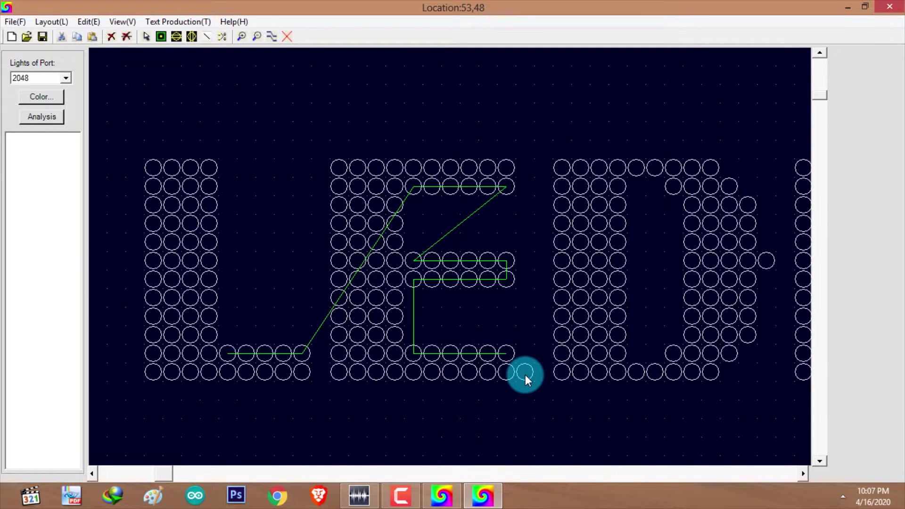
Step: Switch to Select mode and box-select the stray light beside the D
{"action": "right_click", "coordinate": [505, 227]}
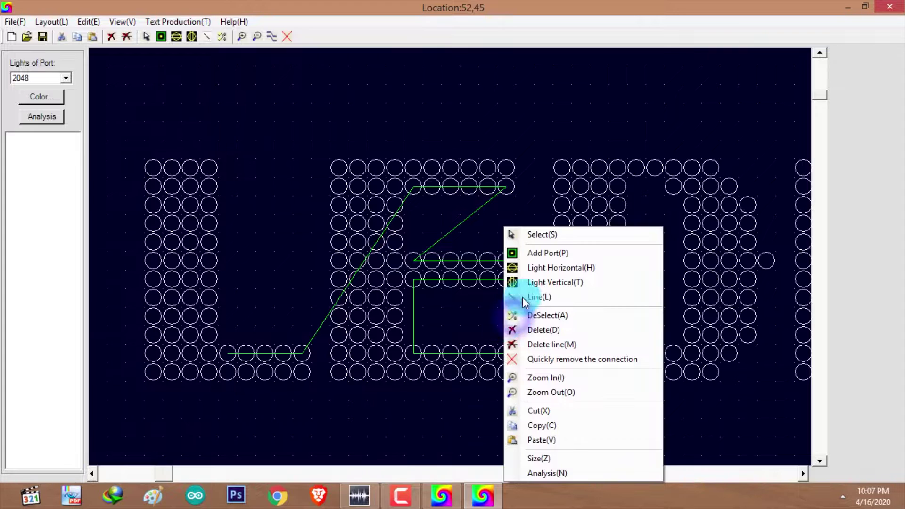
{"action": "left_click", "coordinate": [469, 302]}
{"action": "right_click", "coordinate": [469, 227]}
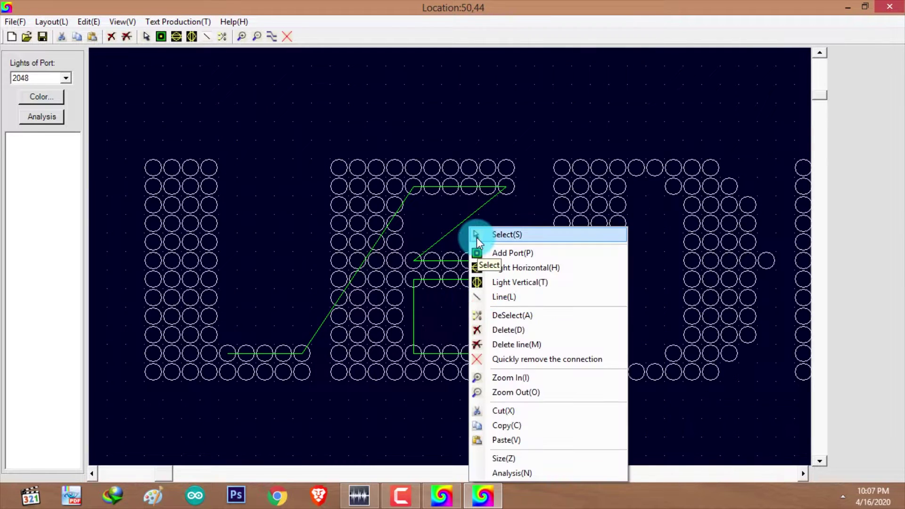
{"action": "left_click", "coordinate": [504, 236]}
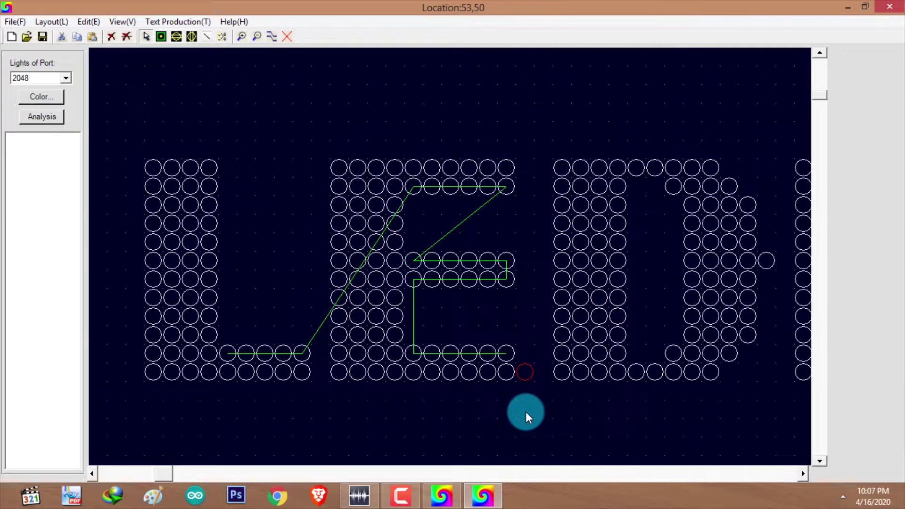
{"action": "scroll", "coordinate": [656, 274], "scroll_direction": "down", "scroll_amount": 1}
{"action": "left_click_drag", "start_coordinate": [743, 239], "coordinate": [756, 294]}
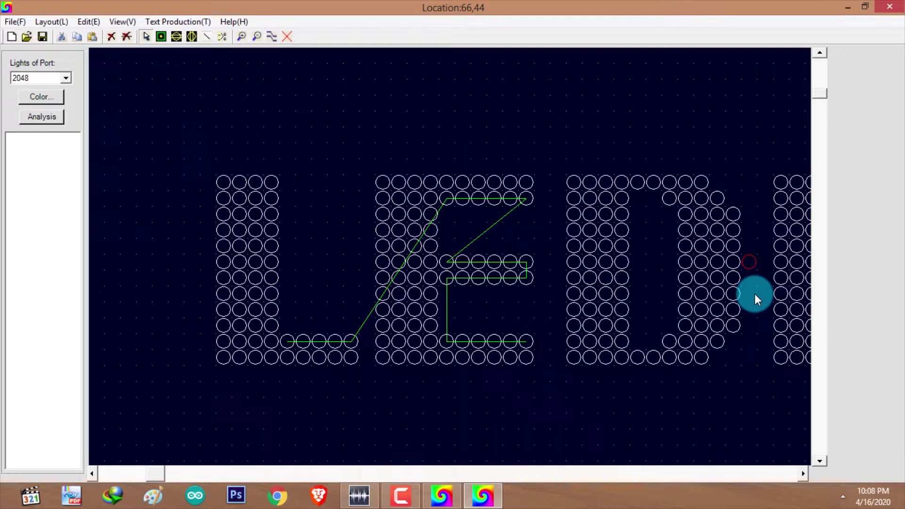
Step: Delete the stray light, then wire across the D's top row and down through it
{"action": "left_click", "coordinate": [192, 36]}
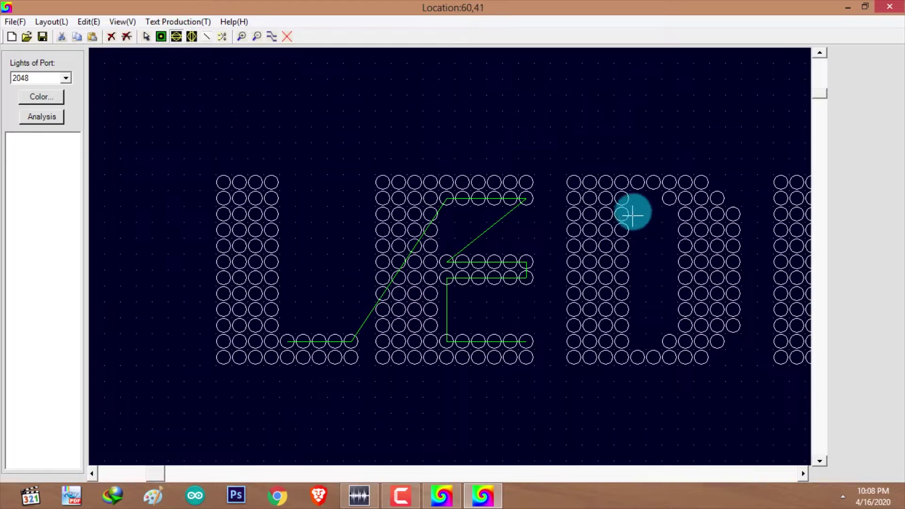
{"action": "left_click_drag", "start_coordinate": [637, 198], "coordinate": [670, 198]}
{"action": "left_click", "coordinate": [638, 341]}
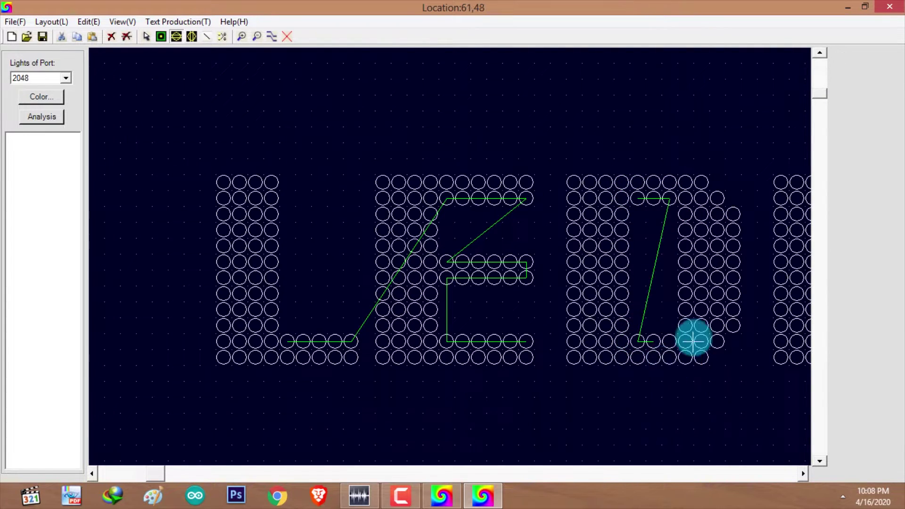
{"action": "scroll", "coordinate": [505, 283], "scroll_direction": "down", "scroll_amount": 3}
{"action": "scroll", "coordinate": [510, 285], "scroll_direction": "up", "scroll_amount": 3}
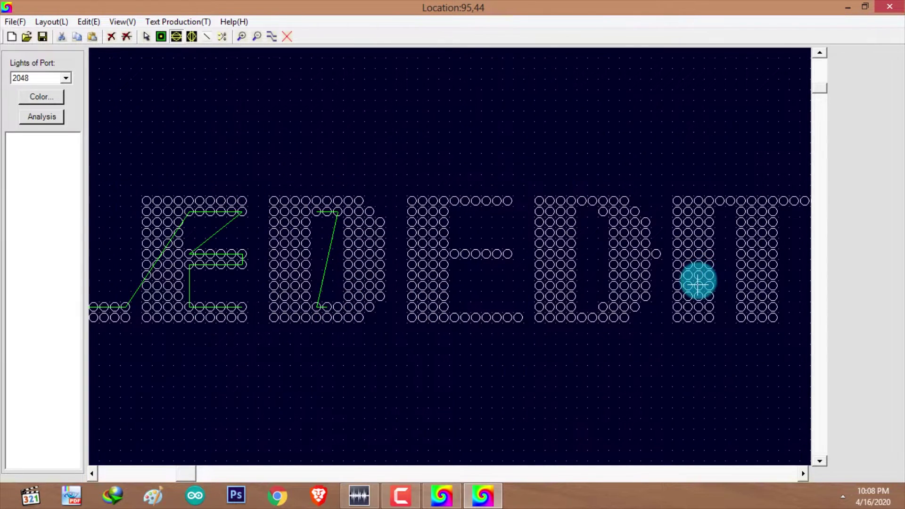
{"action": "scroll", "coordinate": [697, 281], "scroll_direction": "up", "scroll_amount": 2}
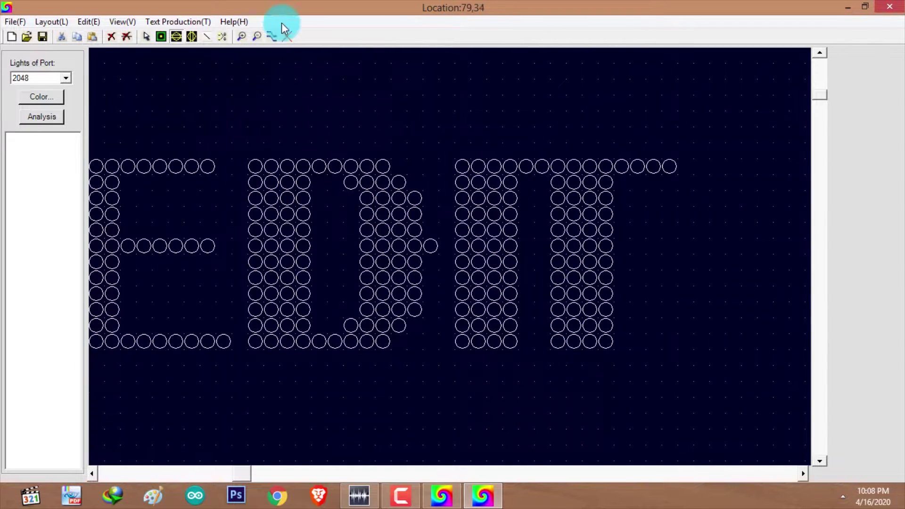
{"action": "scroll", "coordinate": [262, 71], "scroll_direction": "up", "scroll_amount": 1}
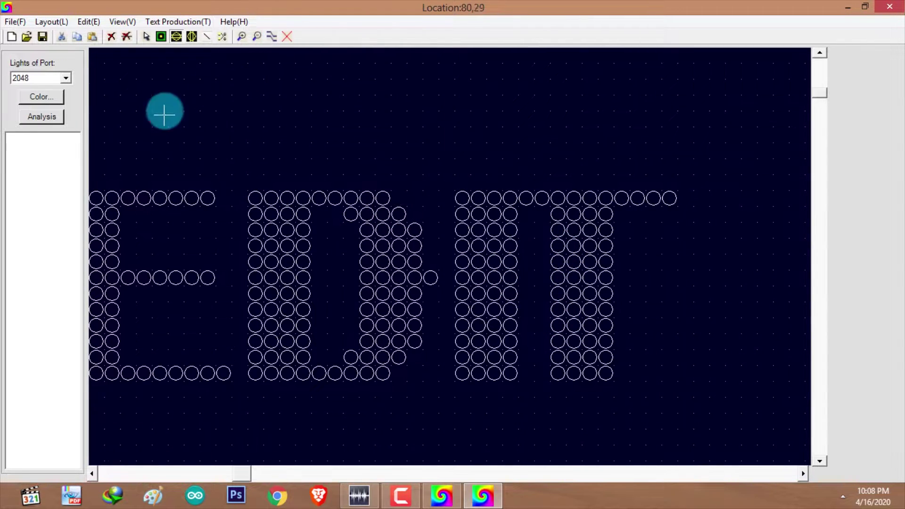
Step: Switch to Select mode and begin box-selecting the T's lights
{"action": "right_click", "coordinate": [529, 227]}
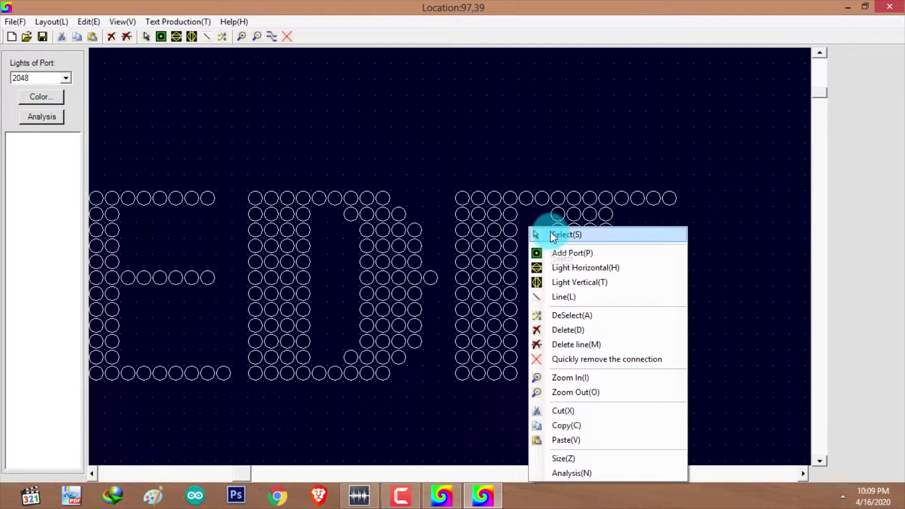
{"action": "left_click", "coordinate": [550, 233]}
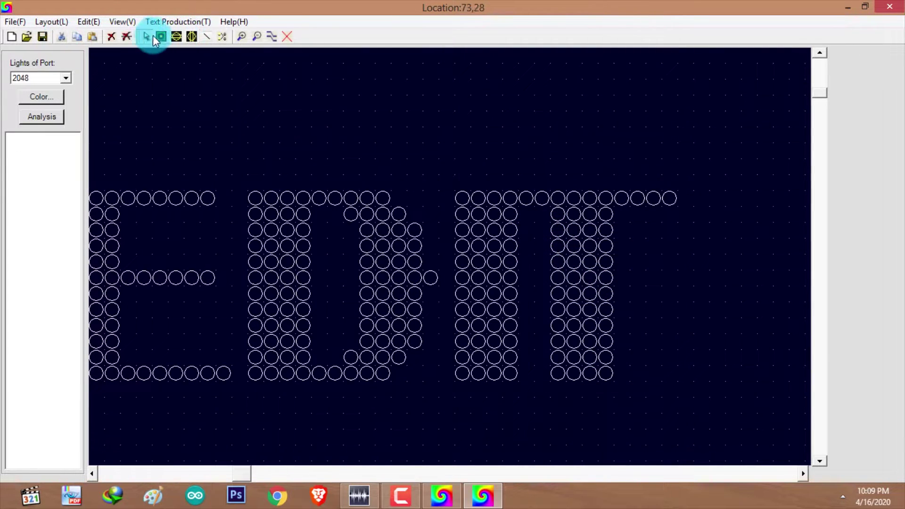
{"action": "left_click_drag", "start_coordinate": [684, 185], "coordinate": [525, 377]}
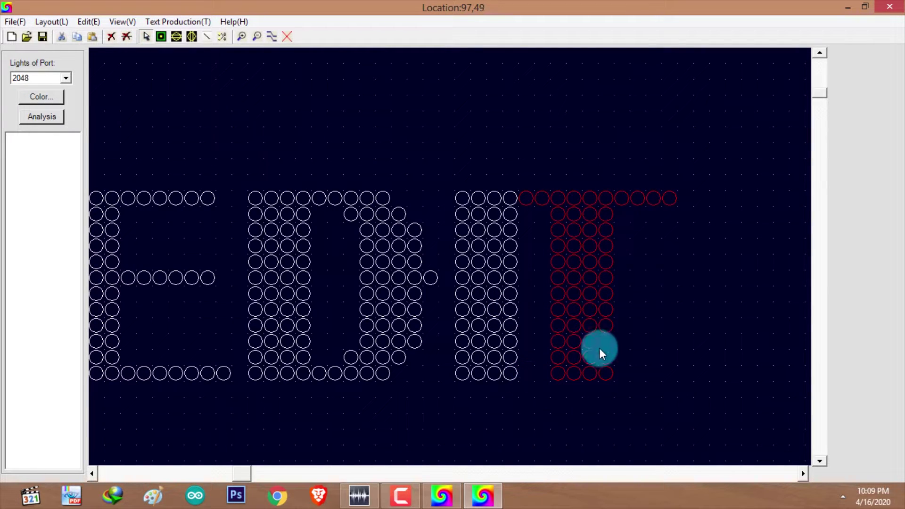
Step: Marquee-select all the lights of the T
{"action": "left_click_drag", "start_coordinate": [662, 192], "coordinate": [694, 182]}
{"action": "left_click_drag", "start_coordinate": [694, 183], "coordinate": [528, 377]}
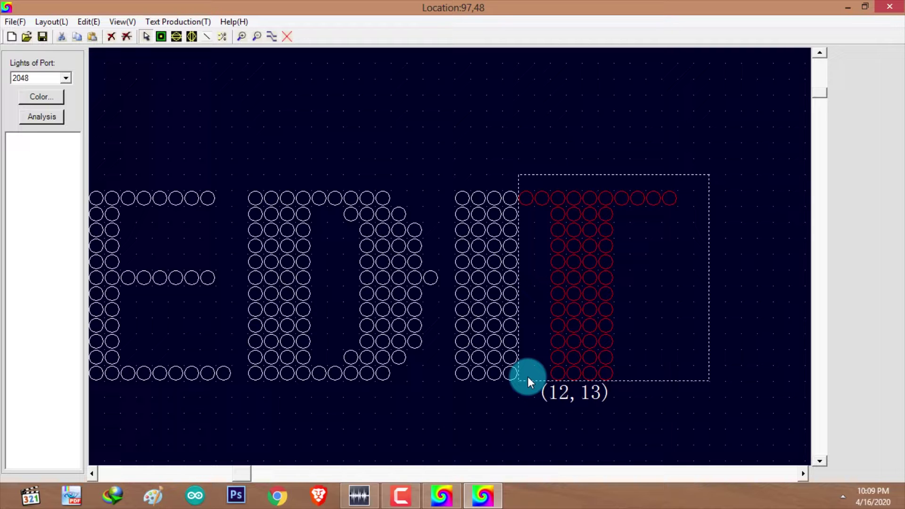
{"action": "left_click_drag", "start_coordinate": [527, 377], "coordinate": [527, 377]}
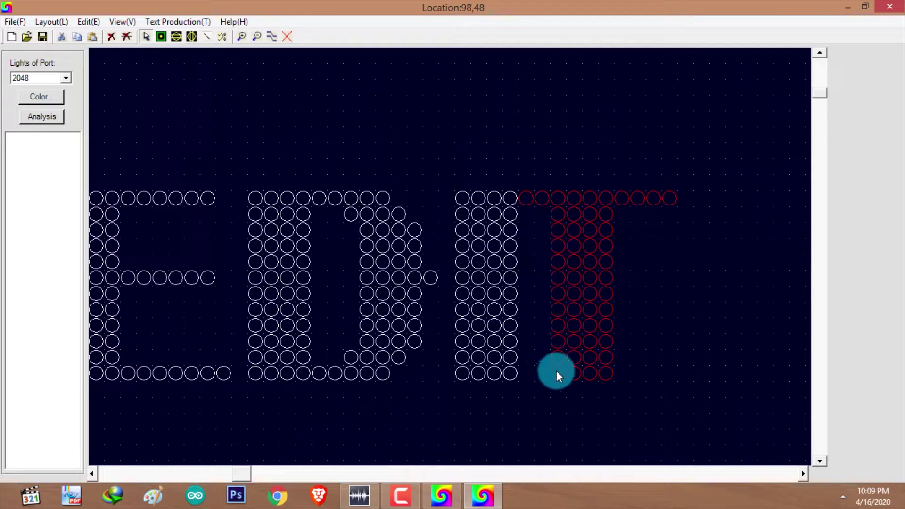
Step: Cut the T and paste it further right, widening the gap after the I
{"action": "right_click", "coordinate": [569, 256]}
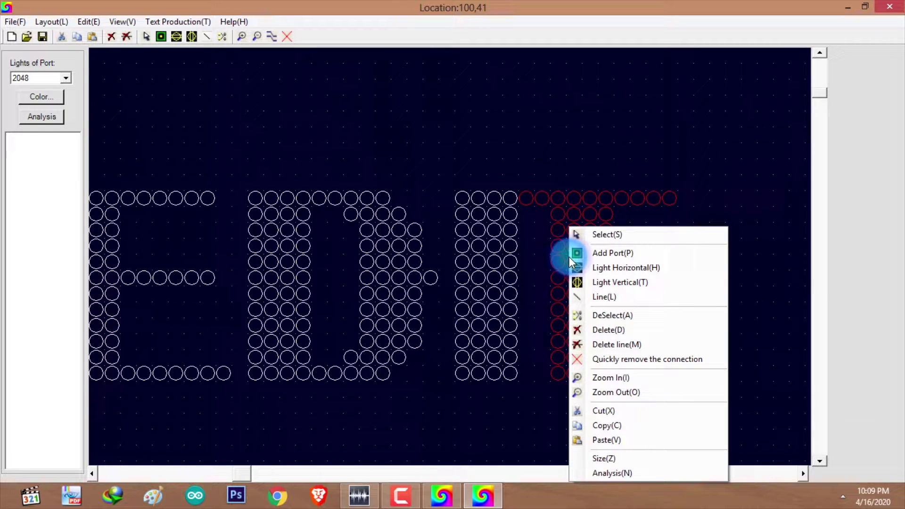
{"action": "left_click", "coordinate": [604, 410]}
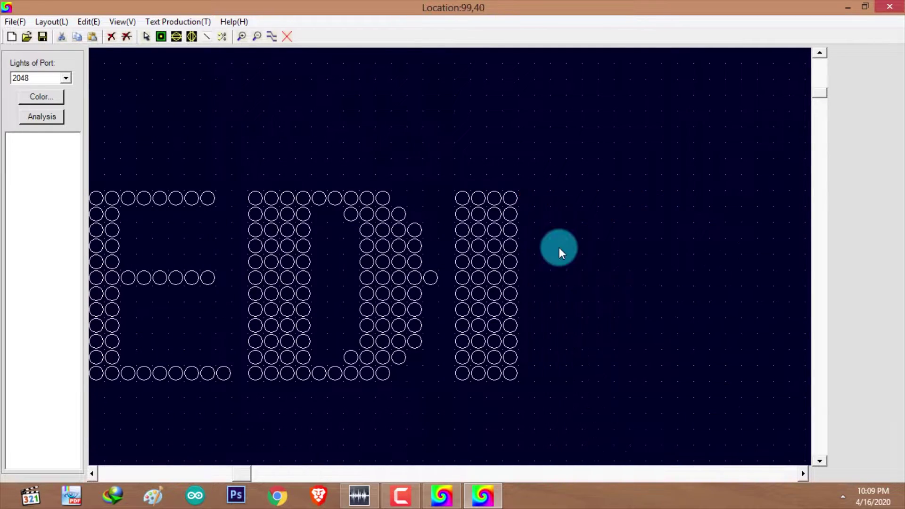
{"action": "right_click", "coordinate": [559, 248]}
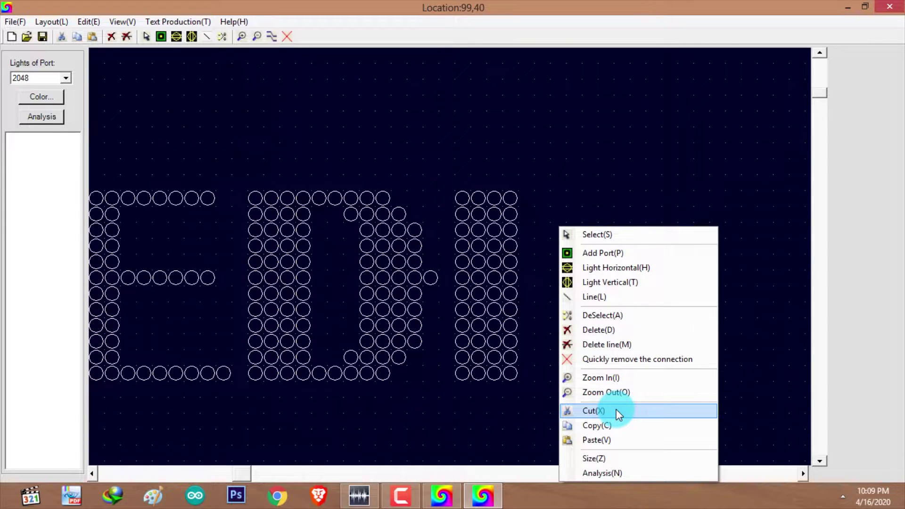
{"action": "left_click", "coordinate": [612, 443]}
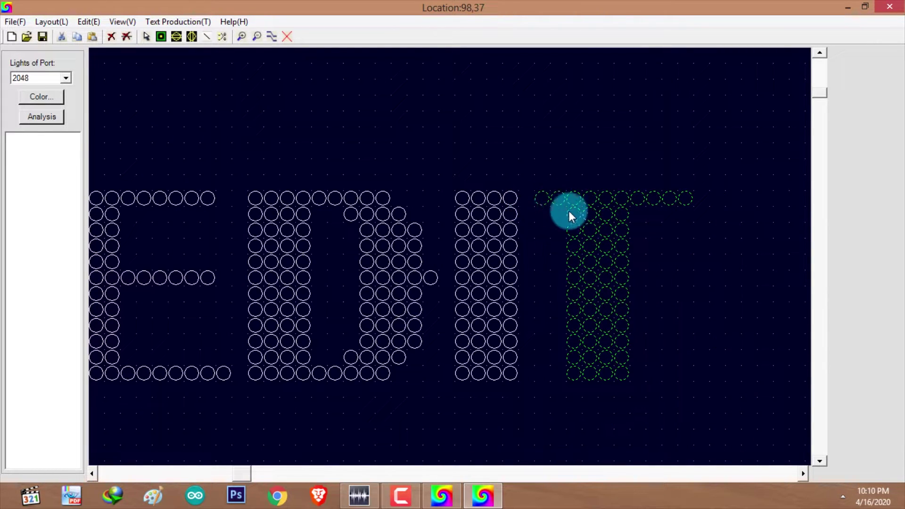
{"action": "left_click", "coordinate": [593, 200]}
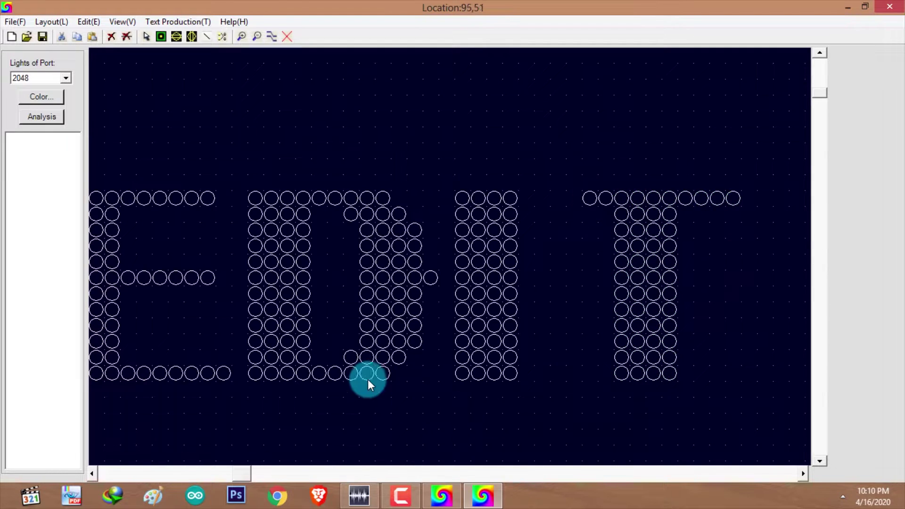
Step: Switch to Select mode, box-select all of LEDEDIT, then deselect it
{"action": "scroll", "coordinate": [138, 209], "scroll_direction": "down", "scroll_amount": 3}
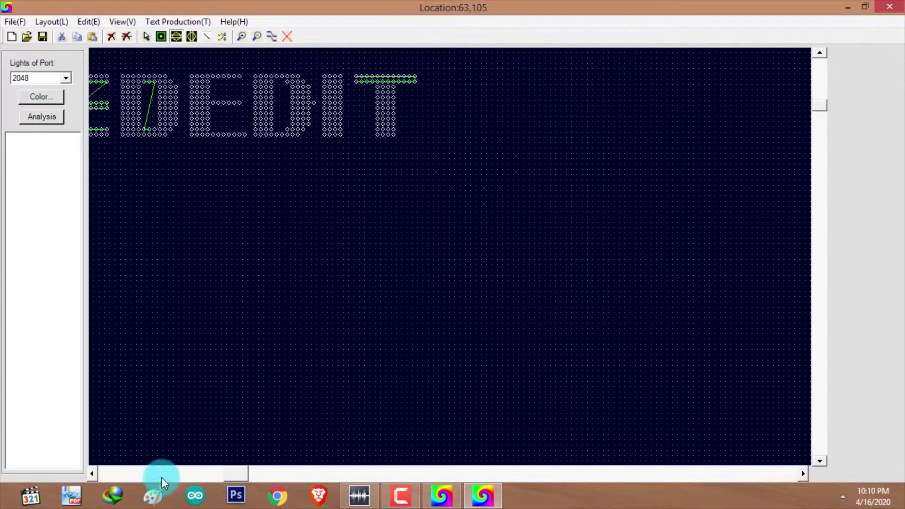
{"action": "scroll", "coordinate": [142, 466], "scroll_direction": "up", "scroll_amount": 4}
{"action": "scroll", "coordinate": [174, 115], "scroll_direction": "down", "scroll_amount": 3}
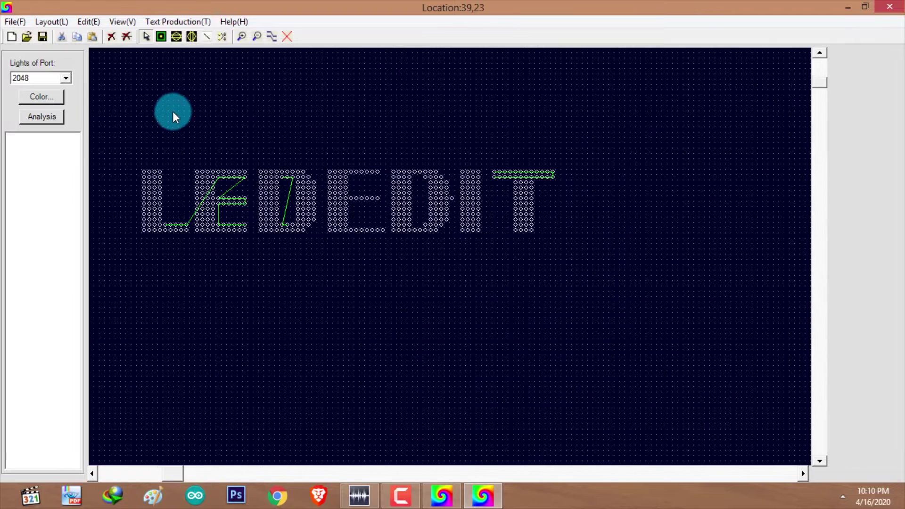
{"action": "scroll", "coordinate": [192, 192], "scroll_direction": "up", "scroll_amount": 2}
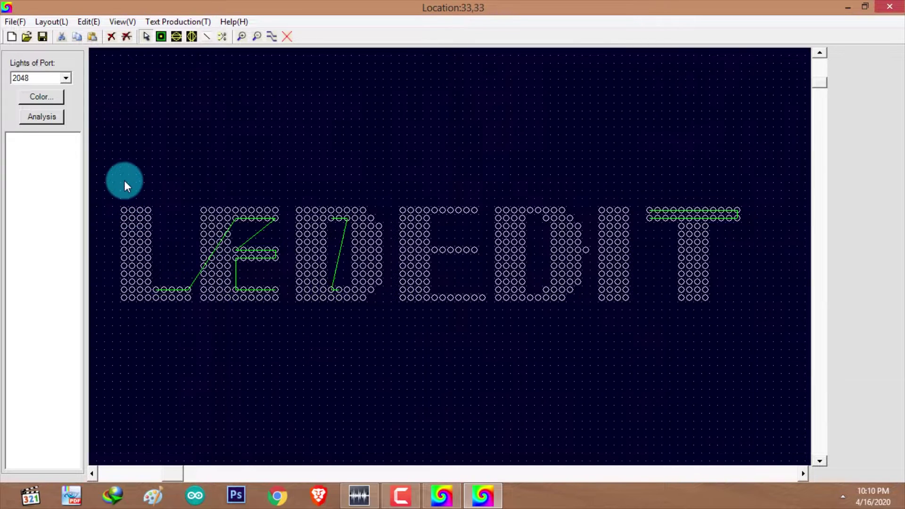
{"action": "right_click", "coordinate": [168, 162]}
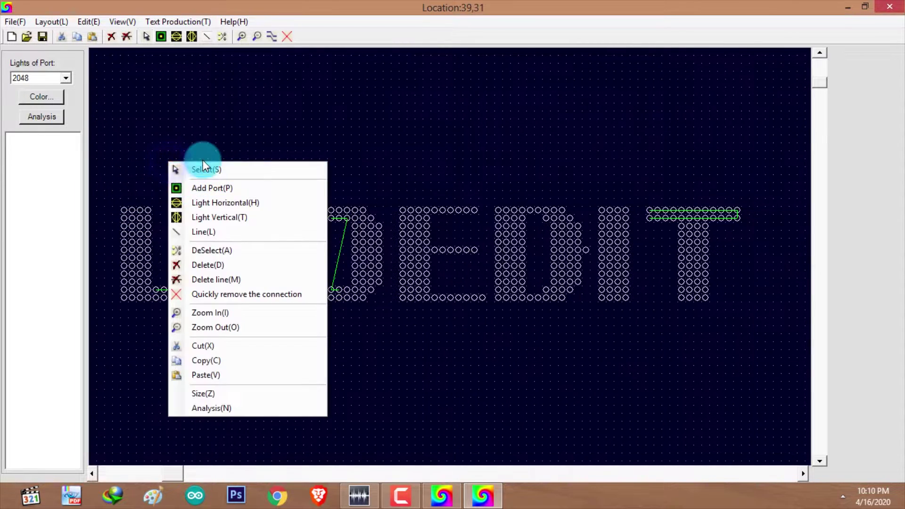
{"action": "left_click", "coordinate": [200, 171]}
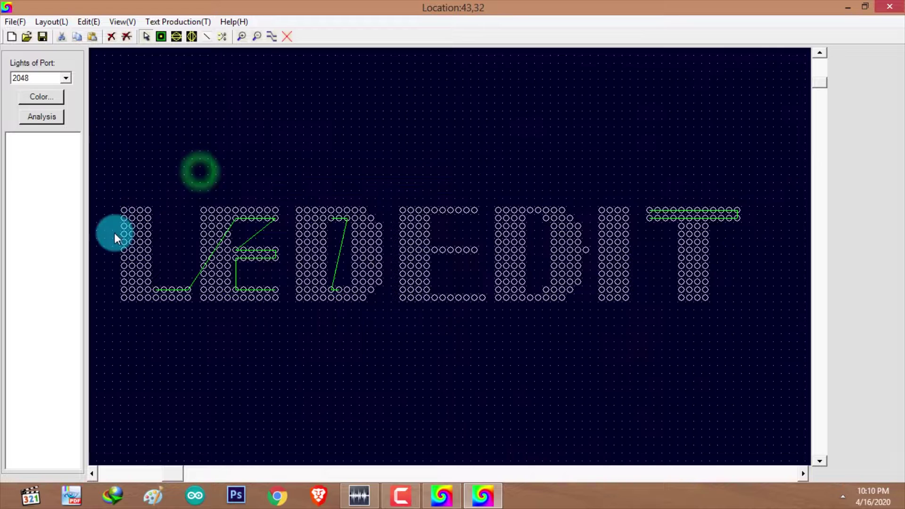
{"action": "left_click_drag", "start_coordinate": [112, 185], "coordinate": [760, 324]}
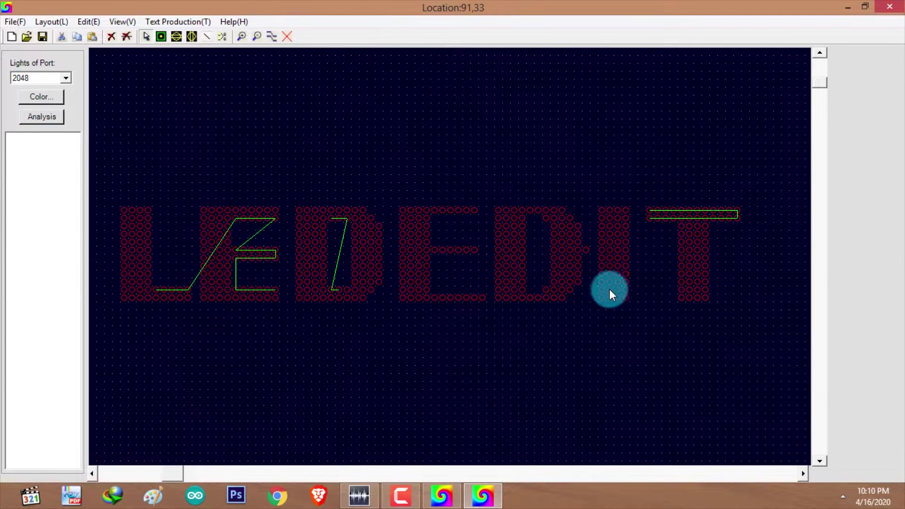
{"action": "left_click", "coordinate": [131, 39]}
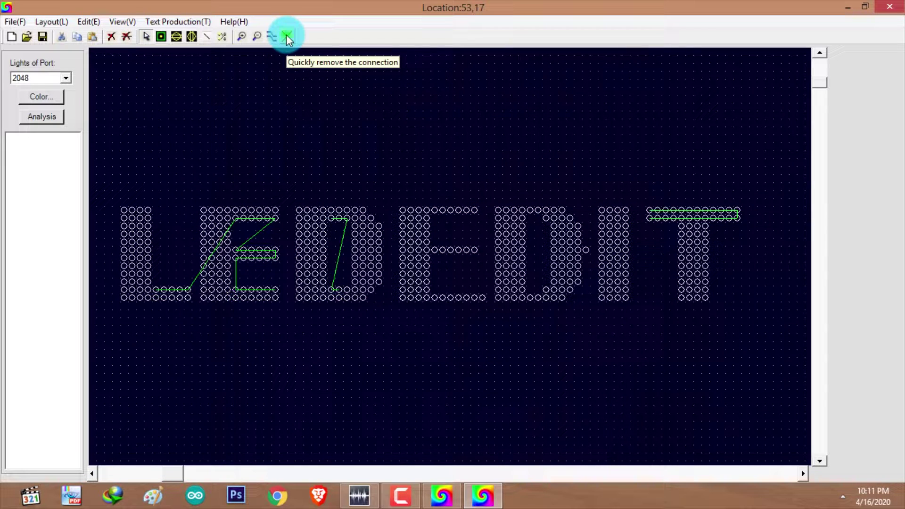
Step: Strip every wiring line from LEDEDIT with Quickly remove the connection
{"action": "left_click", "coordinate": [286, 35]}
{"action": "scroll", "coordinate": [240, 88], "scroll_direction": "up", "scroll_amount": 3}
{"action": "scroll", "coordinate": [58, 366], "scroll_direction": "left", "scroll_amount": 1}
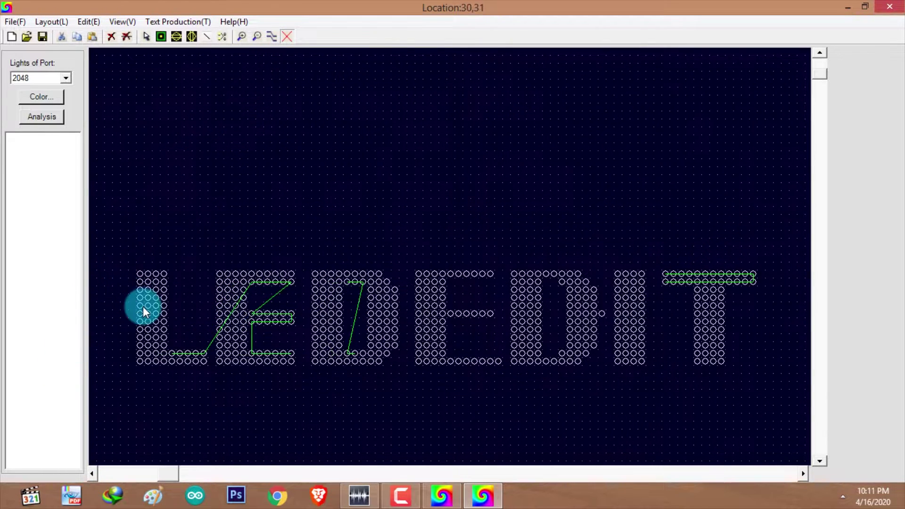
{"action": "left_click_drag", "start_coordinate": [111, 229], "coordinate": [785, 401]}
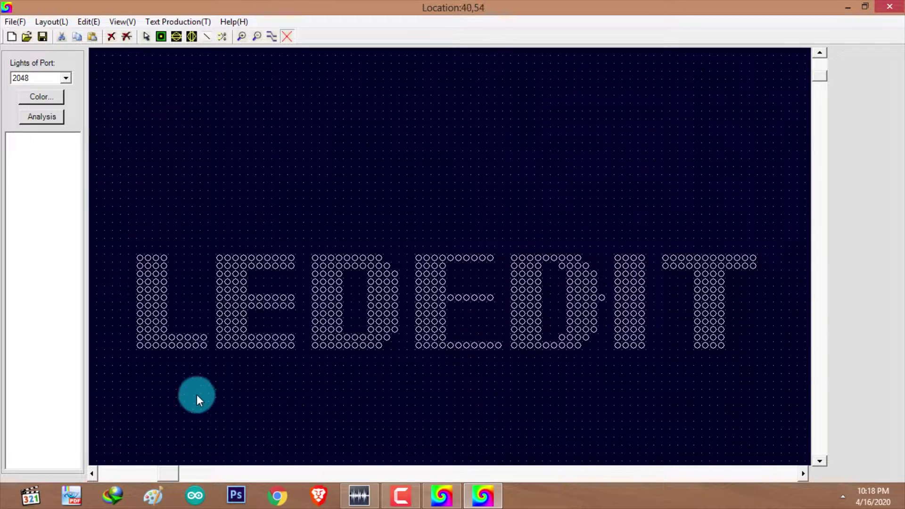
{"action": "scroll", "coordinate": [120, 361], "scroll_direction": "up", "scroll_amount": 2}
Step: With the Line tool, select then deselect the L, and bring up the AutoLX wiring patterns
{"action": "scroll", "coordinate": [142, 453], "scroll_direction": "down", "scroll_amount": 1}
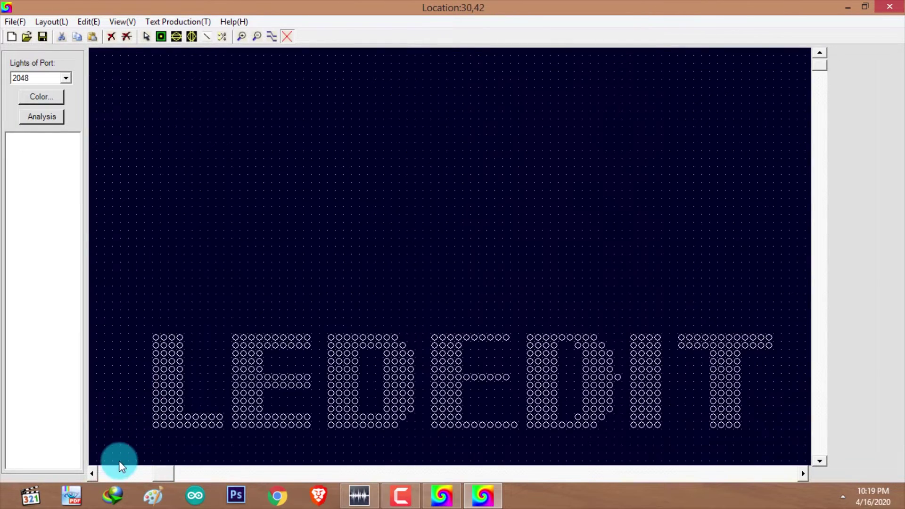
{"action": "scroll", "coordinate": [120, 452], "scroll_direction": "up", "scroll_amount": 1}
{"action": "left_click", "coordinate": [206, 36]}
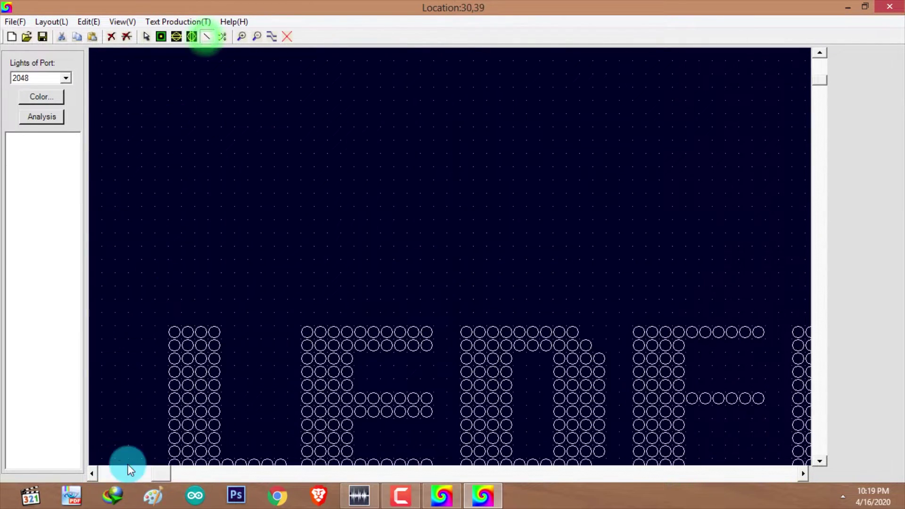
{"action": "scroll", "coordinate": [127, 436], "scroll_direction": "down", "scroll_amount": 1}
{"action": "scroll", "coordinate": [125, 436], "scroll_direction": "up", "scroll_amount": 1}
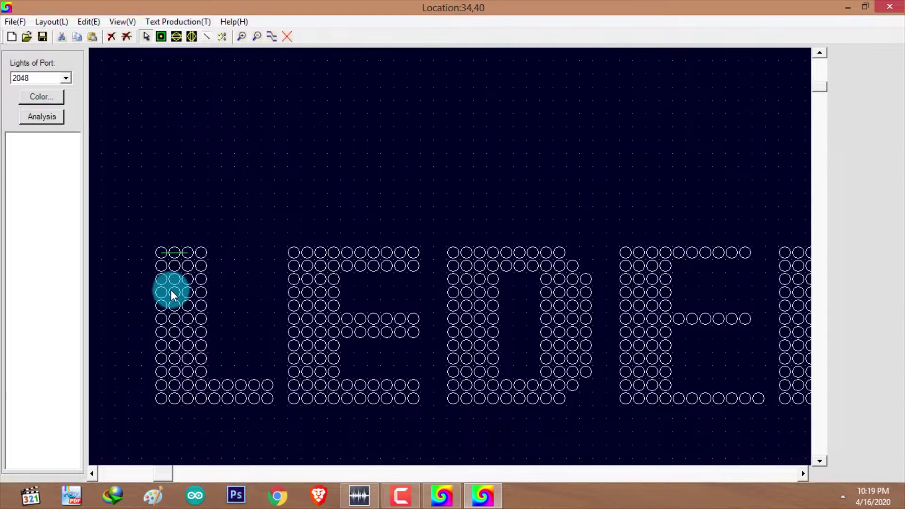
{"action": "left_click", "coordinate": [165, 301]}
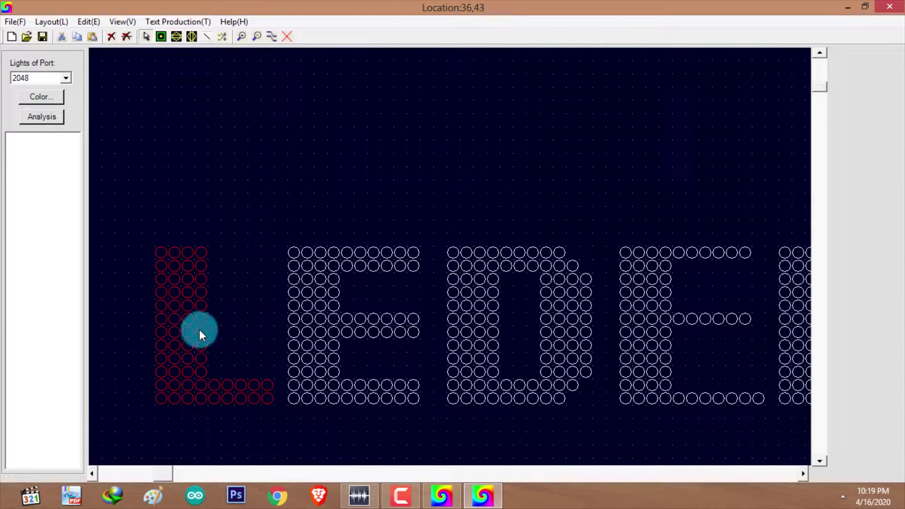
{"action": "right_click", "coordinate": [173, 283]}
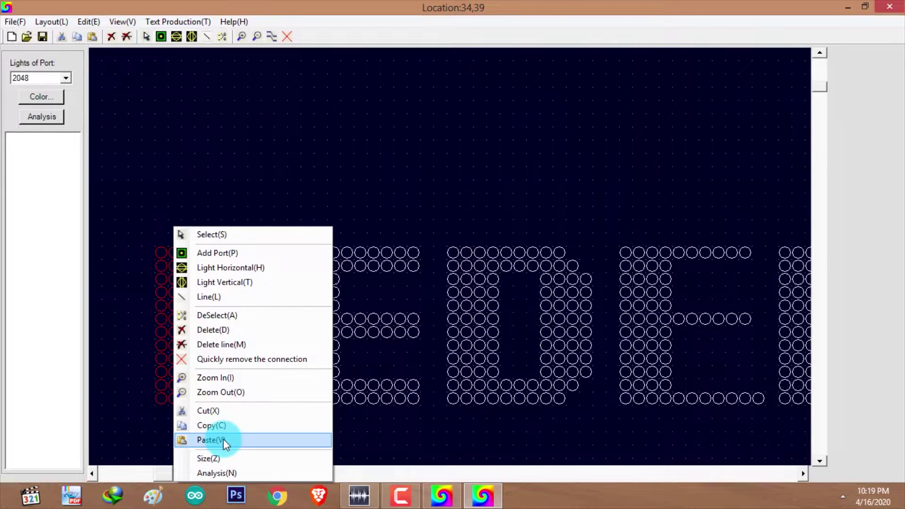
{"action": "left_click", "coordinate": [216, 314]}
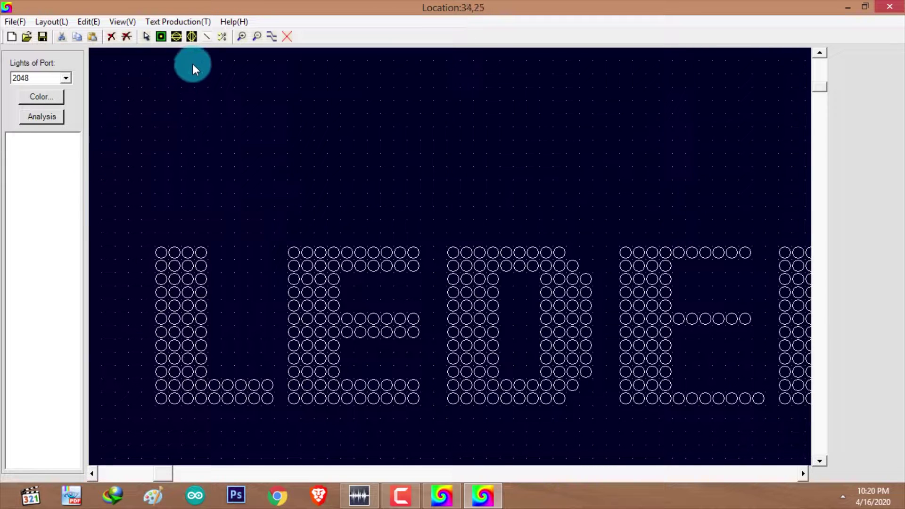
{"action": "left_click", "coordinate": [272, 35]}
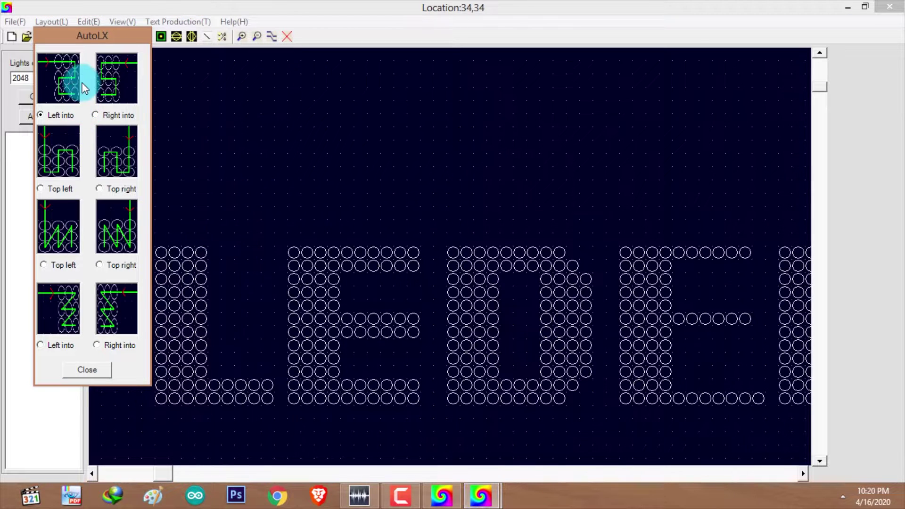
Step: Move the AutoLX window right, close it, and reopen it from the toolbar
{"action": "left_click_drag", "start_coordinate": [67, 36], "coordinate": [637, 66]}
{"action": "left_click", "coordinate": [271, 35]}
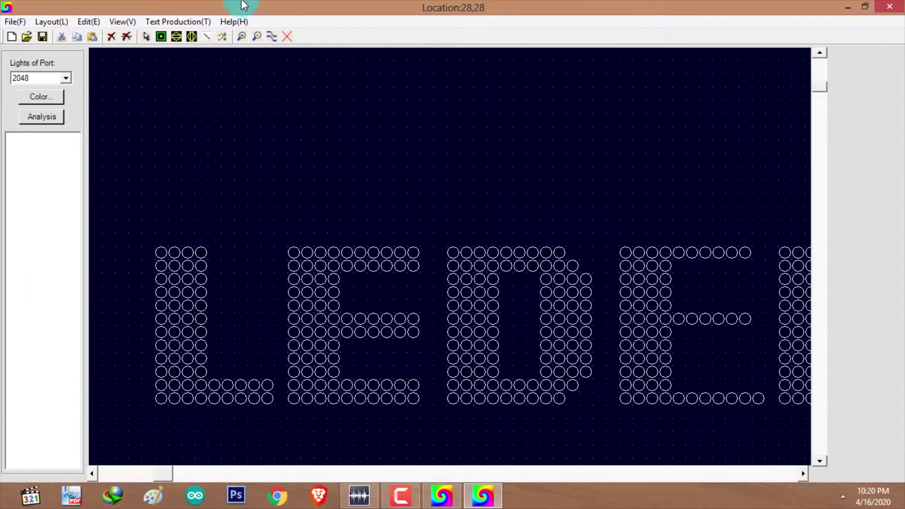
{"action": "left_click", "coordinate": [271, 36]}
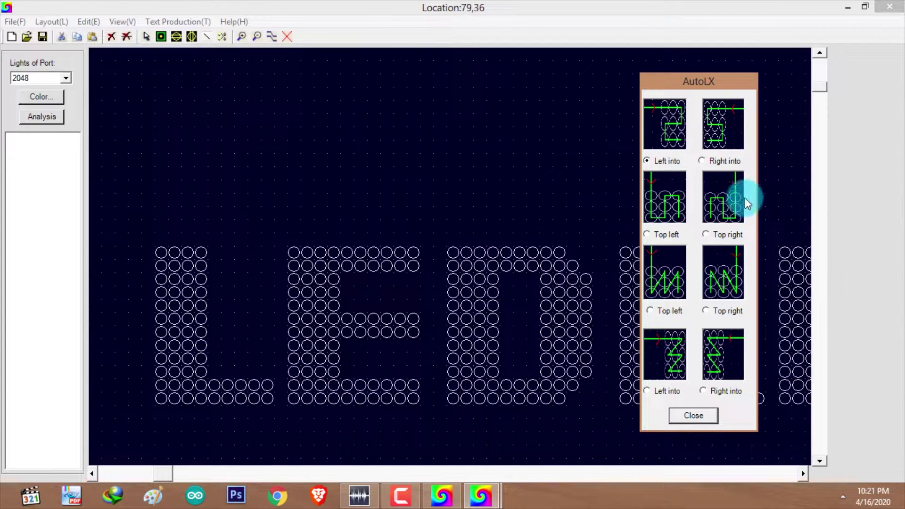
Step: Auto-wire the L's stem with the Top left pattern and its bottom rows with Top right
{"action": "left_click", "coordinate": [665, 235]}
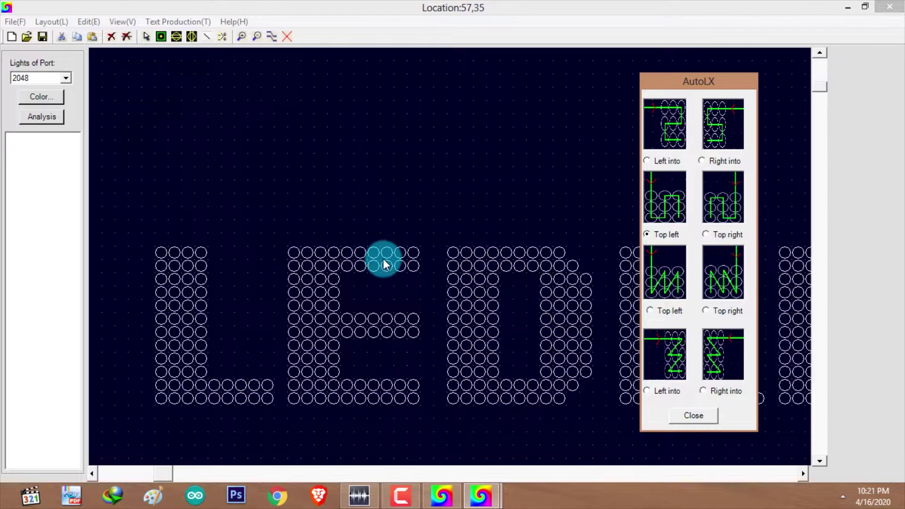
{"action": "left_click_drag", "start_coordinate": [141, 219], "coordinate": [203, 403]}
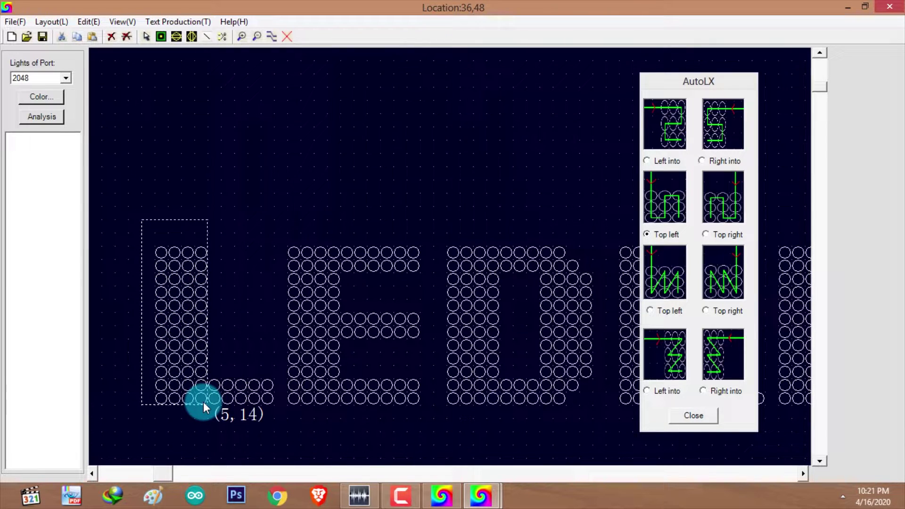
{"action": "left_click_drag", "start_coordinate": [203, 402], "coordinate": [203, 402]}
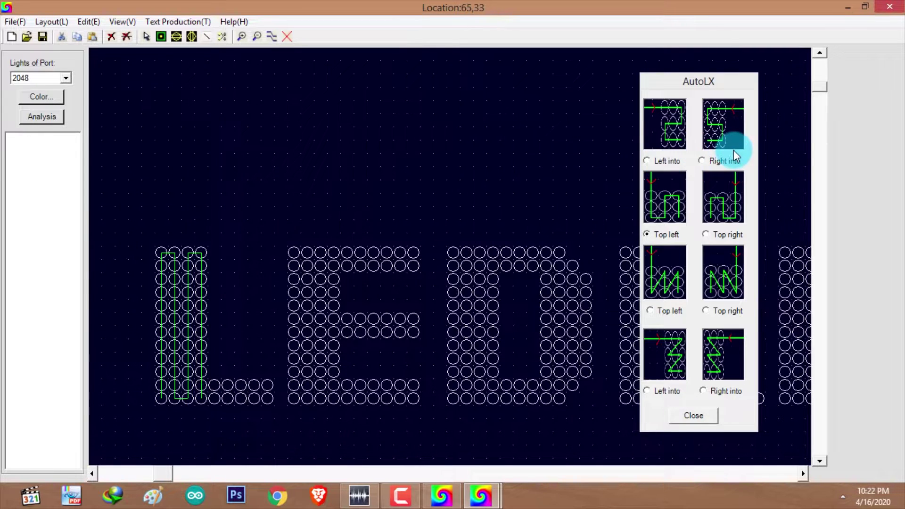
{"action": "left_click", "coordinate": [717, 233]}
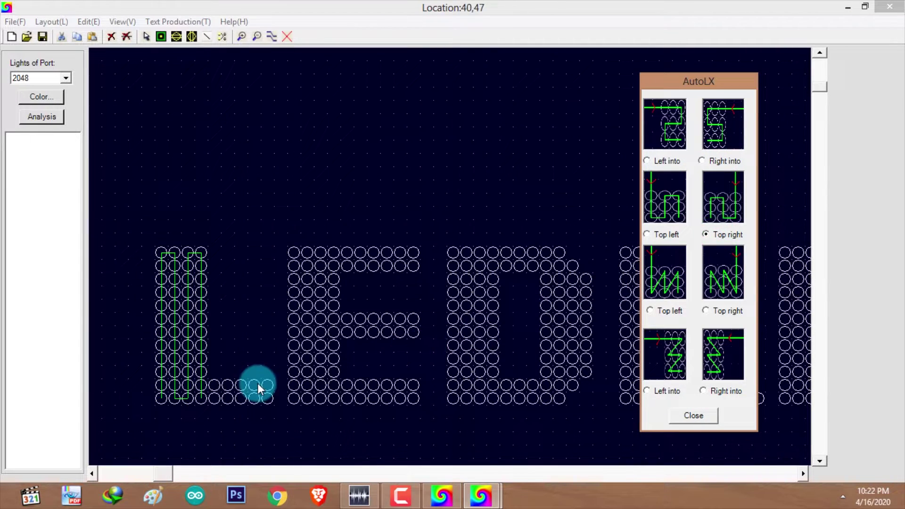
{"action": "left_click_drag", "start_coordinate": [273, 382], "coordinate": [200, 397]}
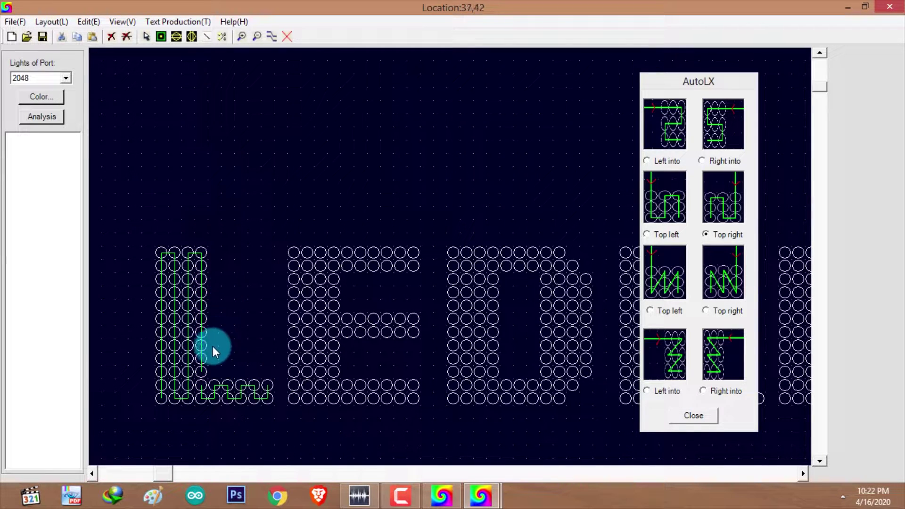
Step: Draw a connecting line joining the L's stem wiring to its bottom-row wiring
{"action": "right_click", "coordinate": [240, 302]}
{"action": "left_click", "coordinate": [286, 298]}
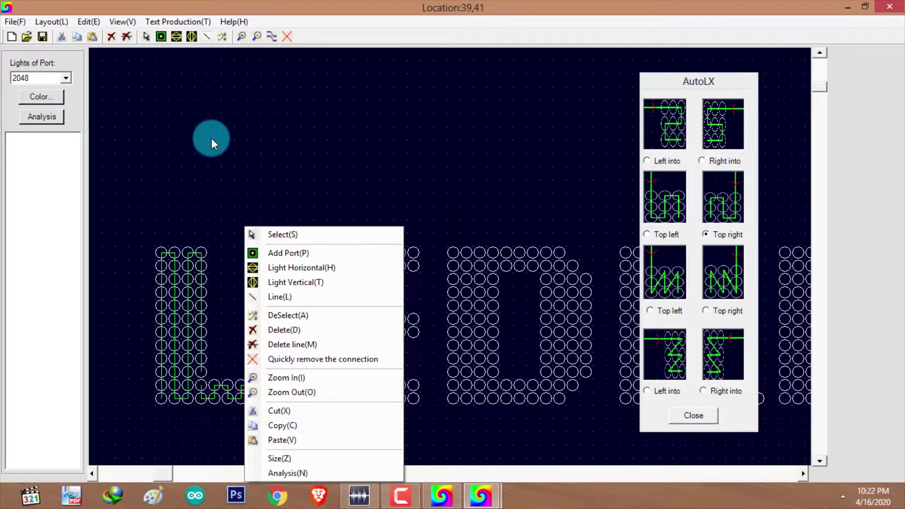
{"action": "left_click", "coordinate": [202, 372]}
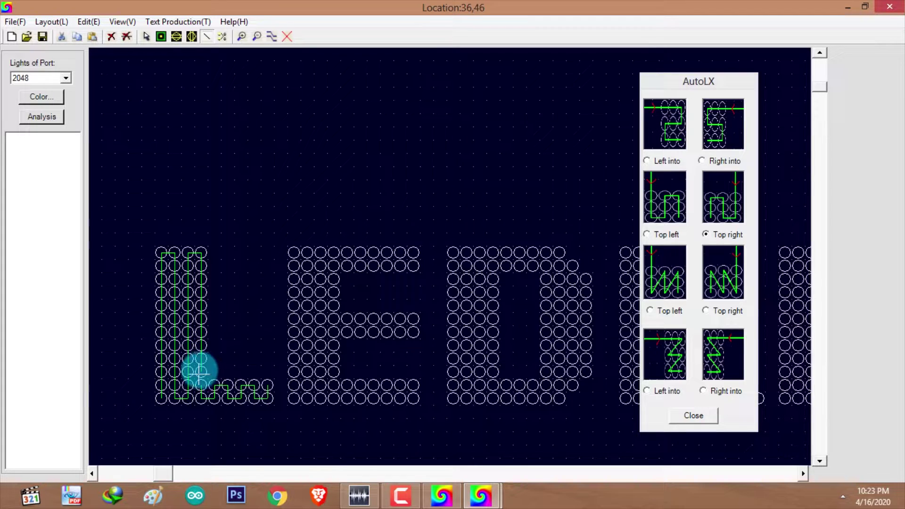
{"action": "left_click", "coordinate": [202, 385]}
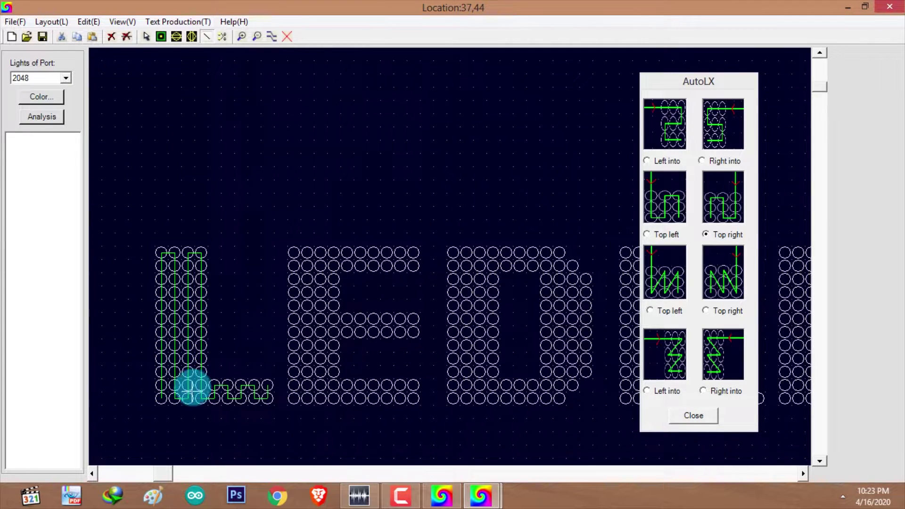
{"action": "left_click", "coordinate": [196, 404]}
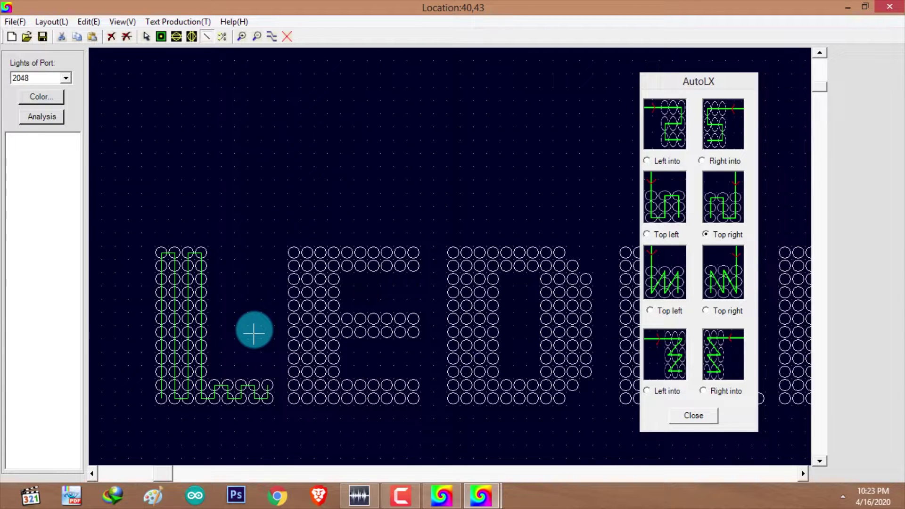
{"action": "key", "text": "Escape"}
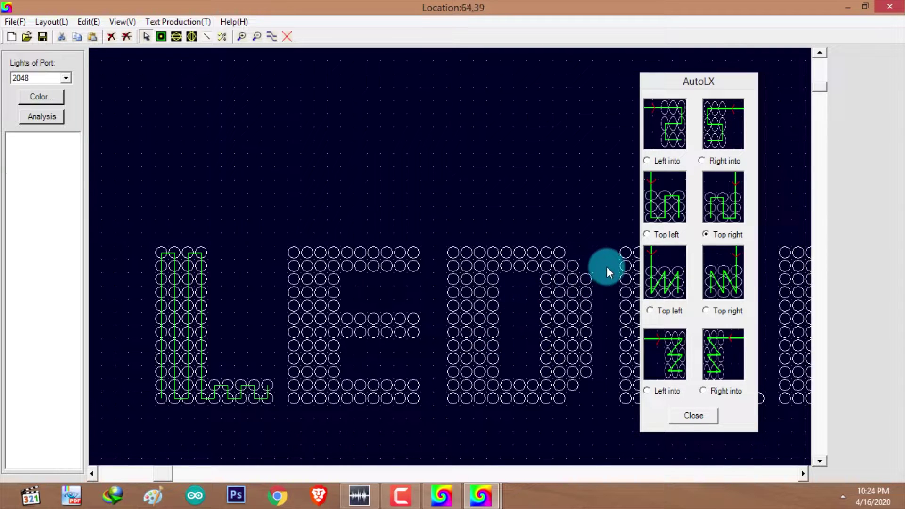
Step: Wire the E's stem and bottom rows with Top left, and its top and middle bars with Left into
{"action": "left_click", "coordinate": [665, 234]}
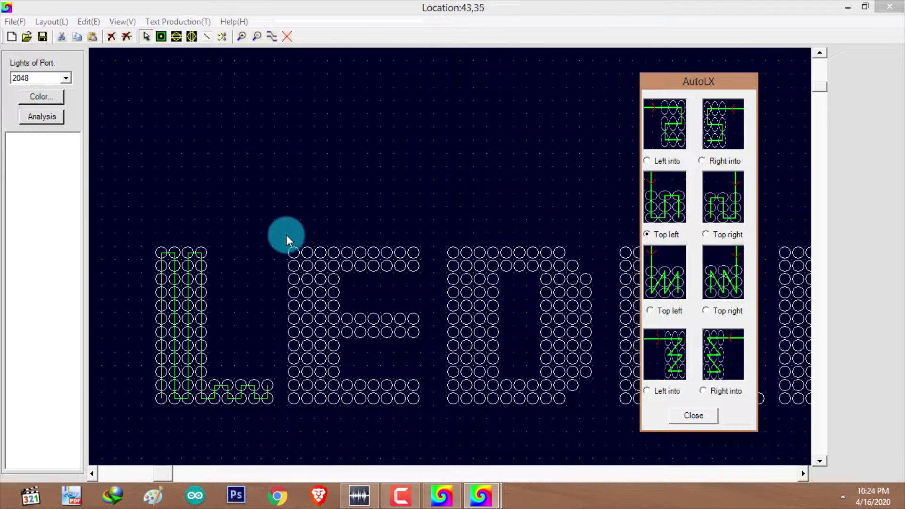
{"action": "left_click", "coordinate": [271, 37]}
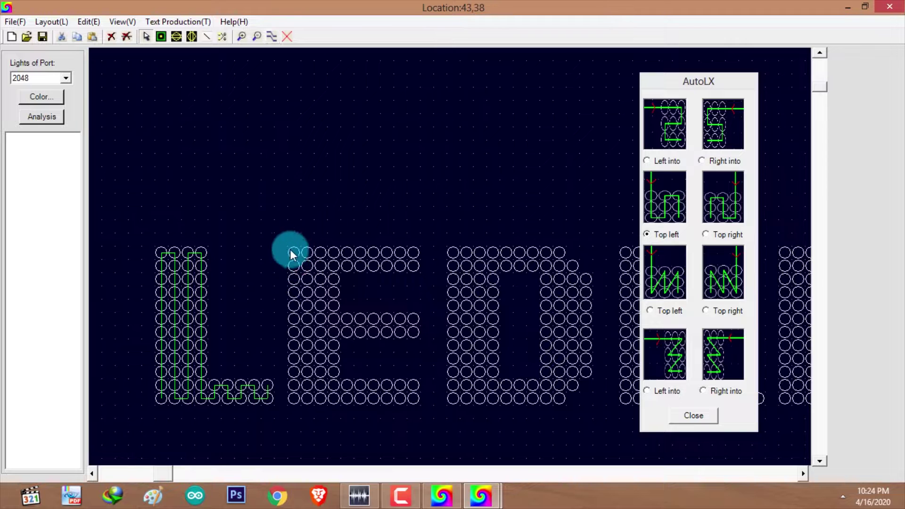
{"action": "left_click_drag", "start_coordinate": [275, 231], "coordinate": [324, 407]}
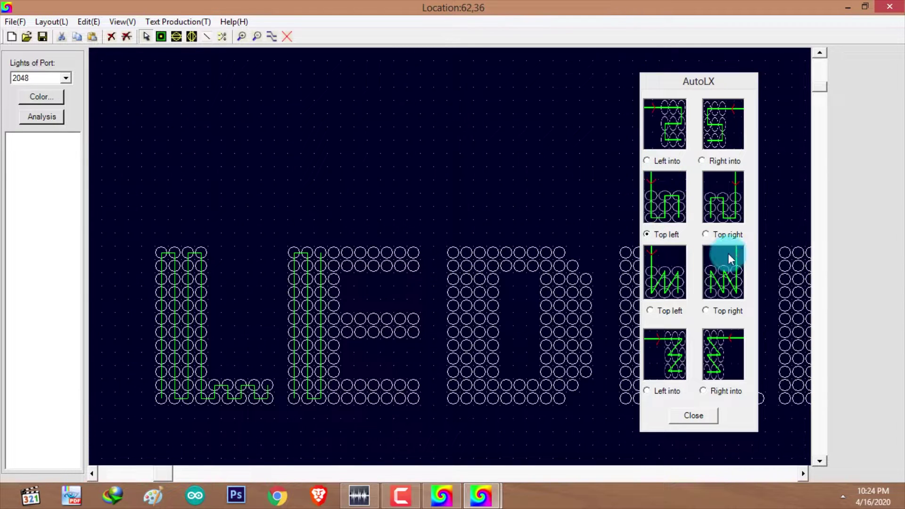
{"action": "left_click", "coordinate": [678, 175]}
{"action": "left_click_drag", "start_coordinate": [424, 255], "coordinate": [349, 266]}
{"action": "left_click_drag", "start_coordinate": [415, 319], "coordinate": [345, 331]}
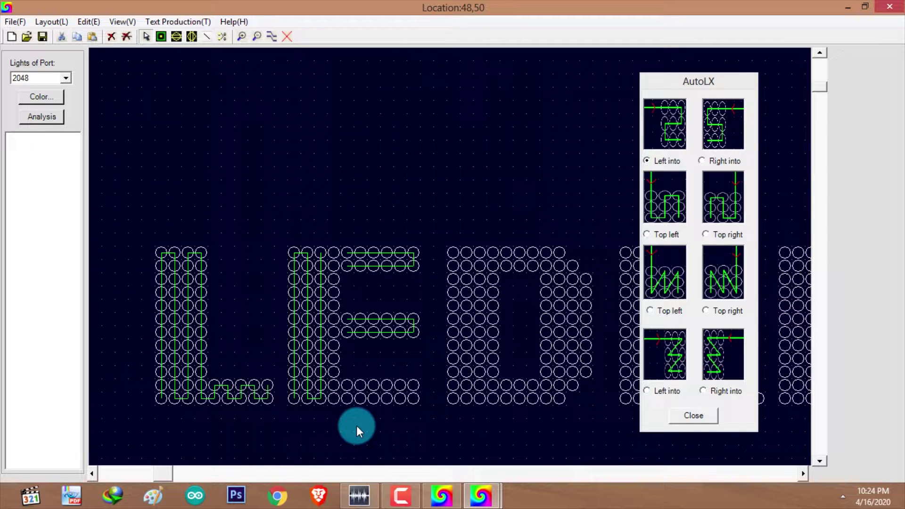
{"action": "left_click", "coordinate": [675, 234]}
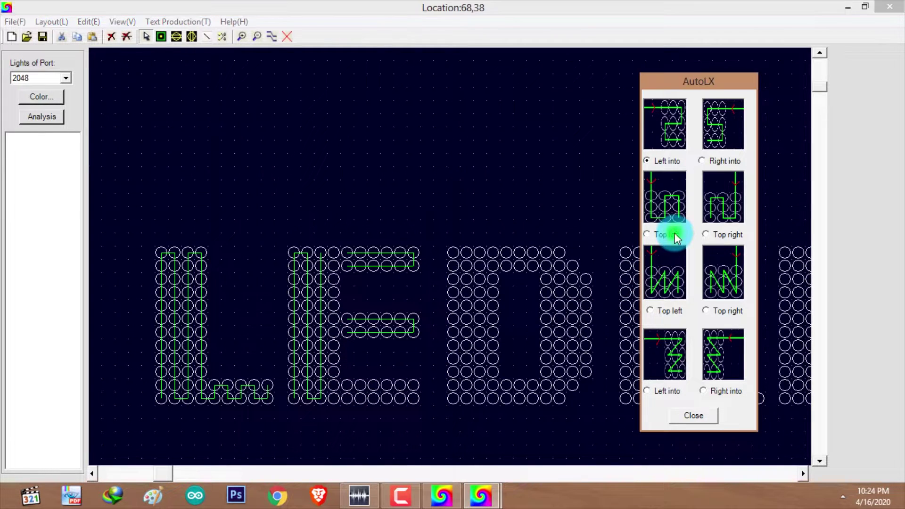
{"action": "left_click_drag", "start_coordinate": [338, 391], "coordinate": [415, 400]}
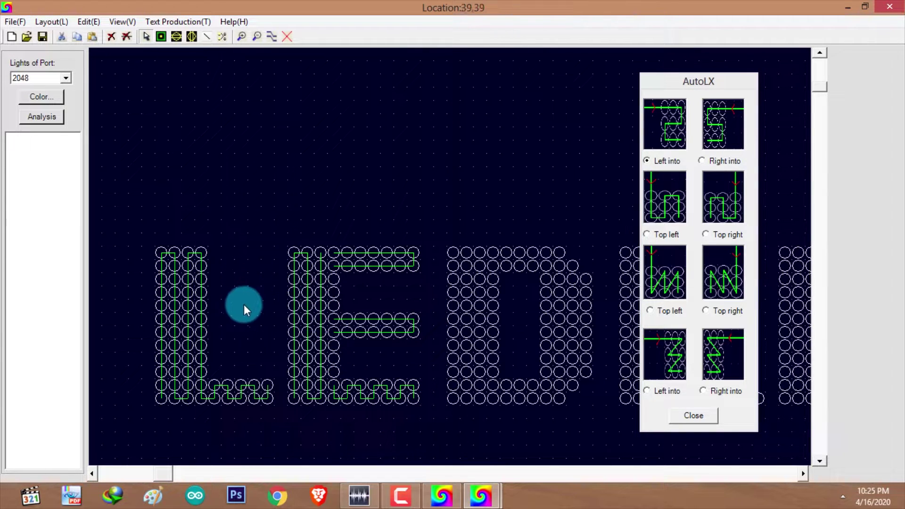
Step: Draw connecting lines from the E's top row down its stem to the middle bar
{"action": "left_click", "coordinate": [205, 37]}
{"action": "scroll", "coordinate": [336, 297], "scroll_direction": "up", "scroll_amount": 1}
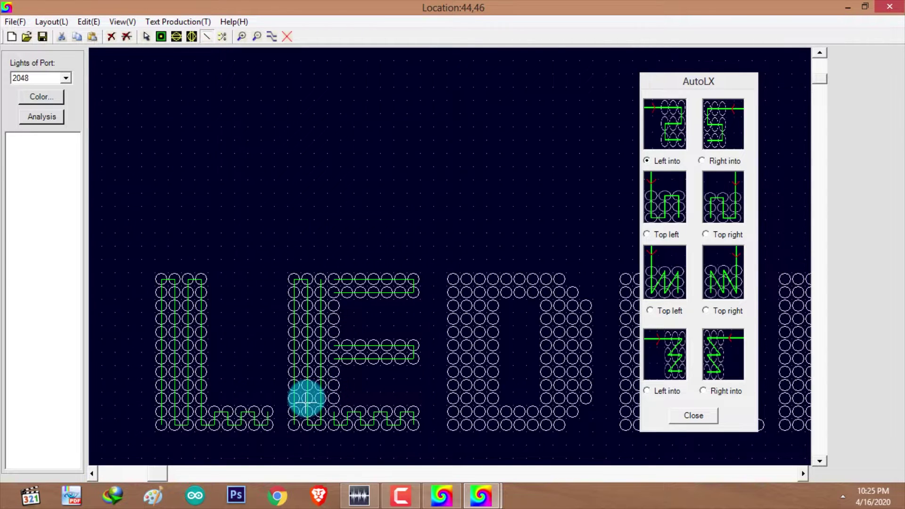
{"action": "scroll", "coordinate": [303, 398], "scroll_direction": "down", "scroll_amount": 1}
{"action": "scroll", "coordinate": [305, 427], "scroll_direction": "up", "scroll_amount": 1}
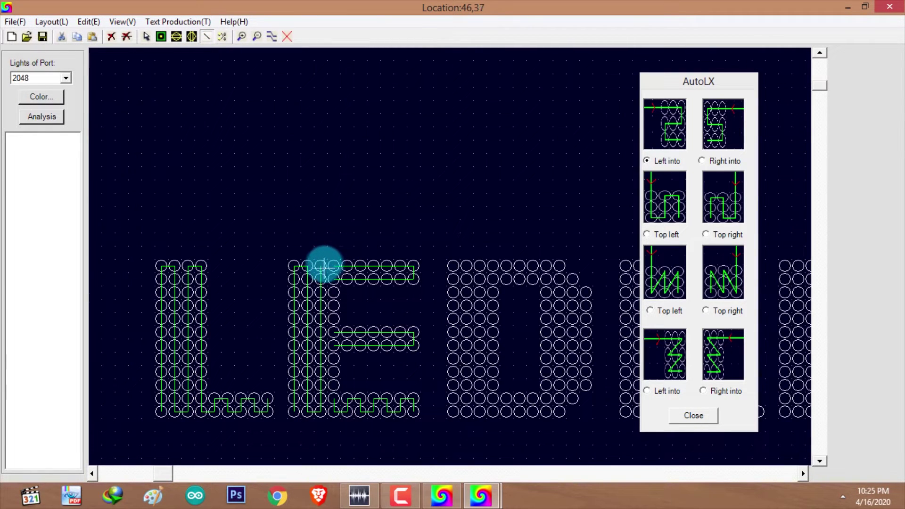
{"action": "left_click", "coordinate": [333, 267]}
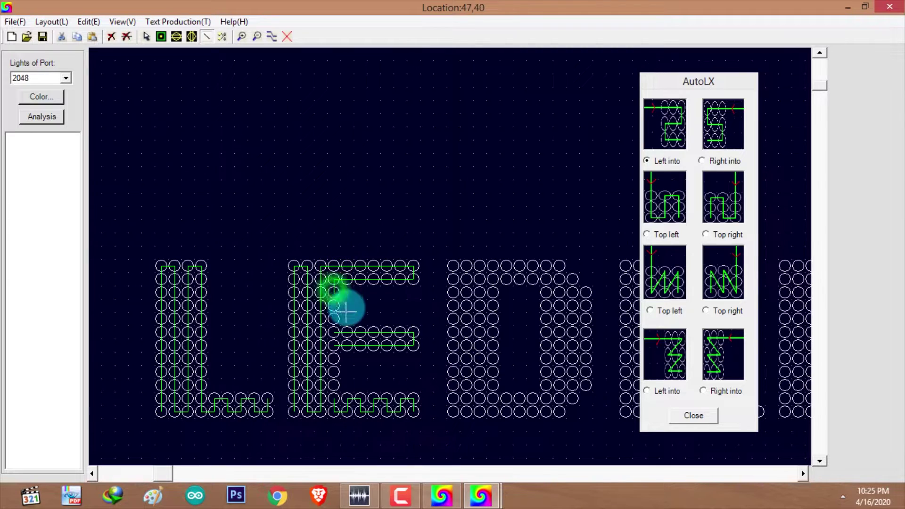
{"action": "left_click", "coordinate": [334, 319]}
{"action": "left_click", "coordinate": [334, 319]}
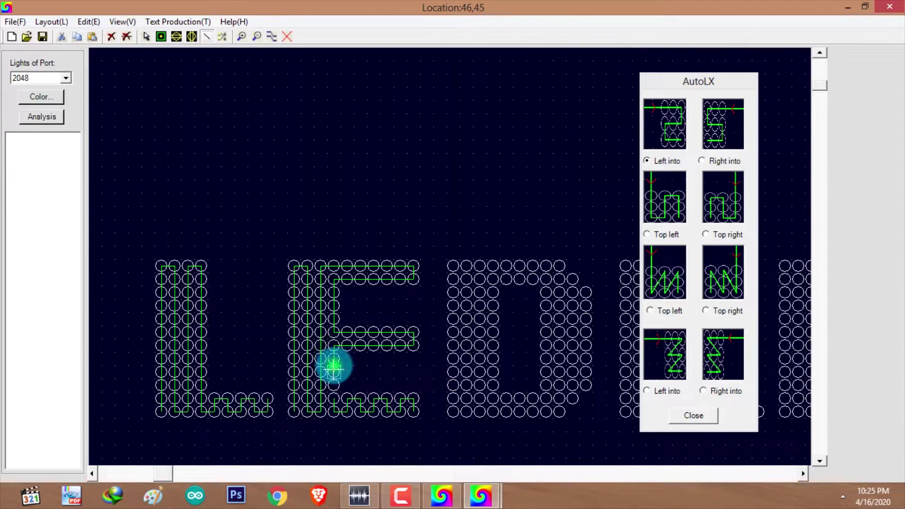
{"action": "scroll", "coordinate": [333, 382], "scroll_direction": "up", "scroll_amount": 1}
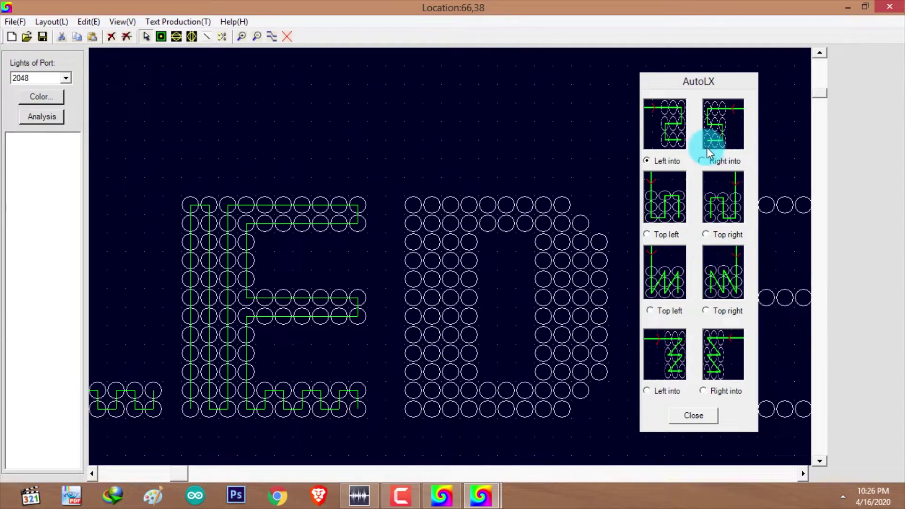
Step: Wire the D's left stroke, then its top rows with the Top right pattern
{"action": "left_click_drag", "start_coordinate": [406, 197], "coordinate": [445, 205]}
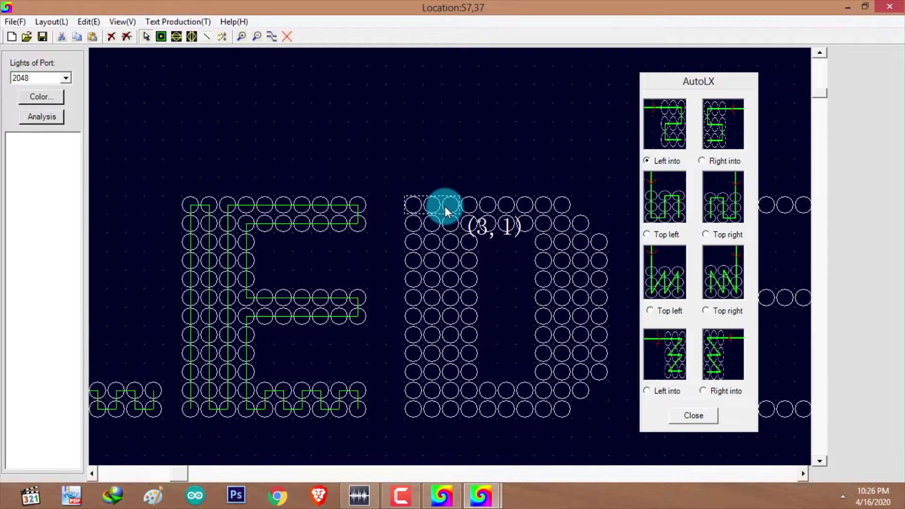
{"action": "left_click", "coordinate": [415, 202]}
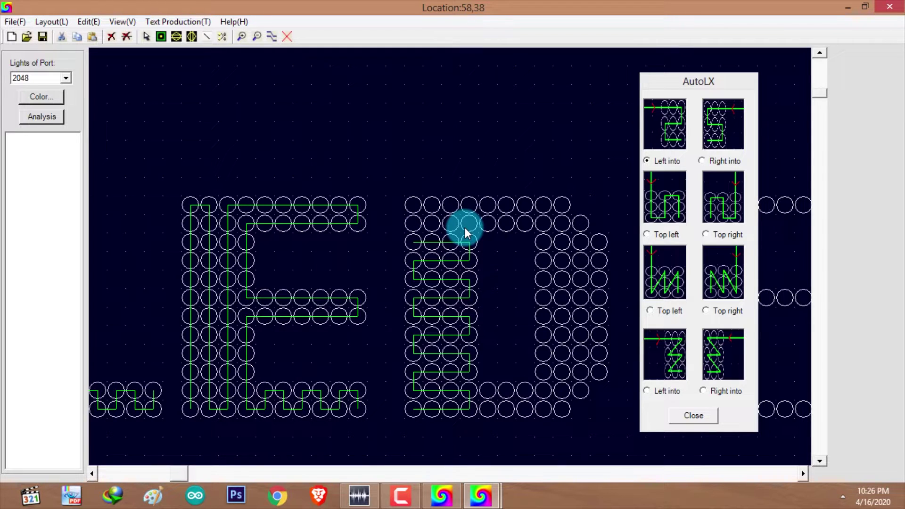
{"action": "left_click", "coordinate": [708, 235]}
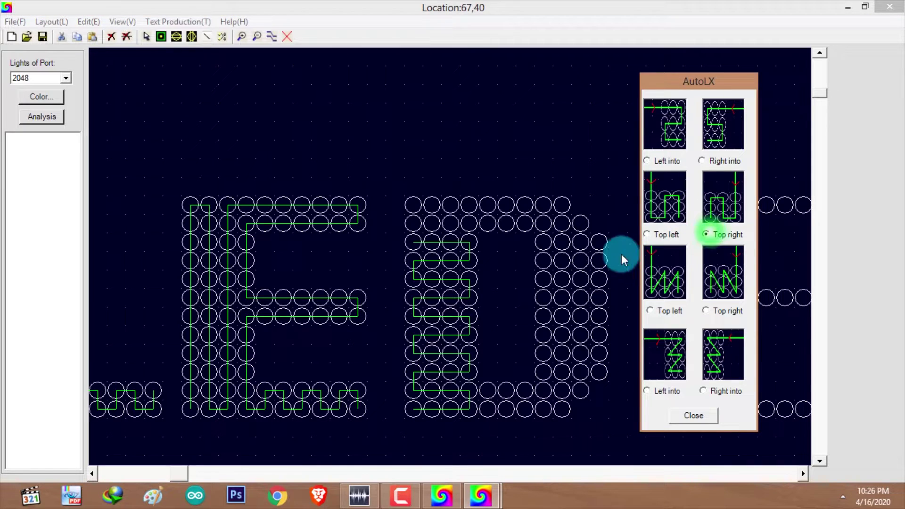
{"action": "left_click_drag", "start_coordinate": [604, 163], "coordinate": [416, 220]}
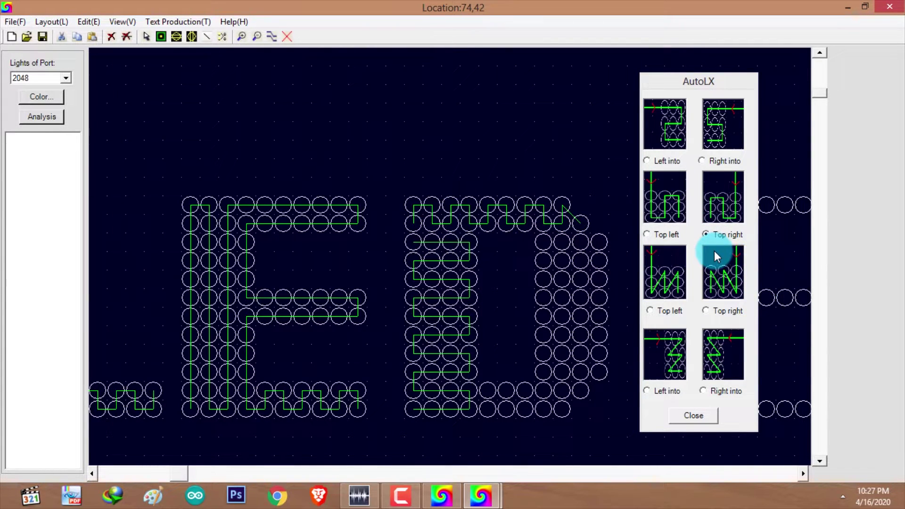
Step: With the Right into pattern, wire the D's right-side block and bottom two rows
{"action": "left_click", "coordinate": [725, 160]}
{"action": "left_click_drag", "start_coordinate": [587, 252], "coordinate": [542, 373]}
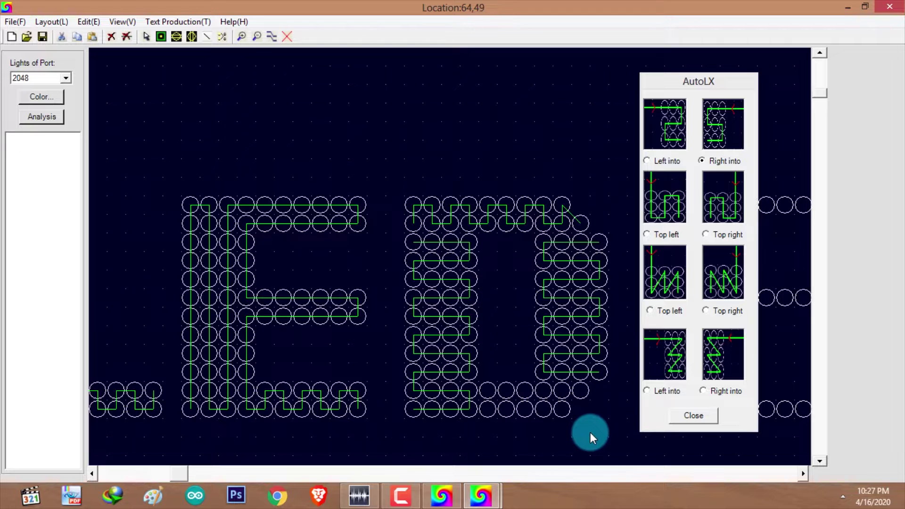
{"action": "left_click_drag", "start_coordinate": [588, 404], "coordinate": [491, 408]}
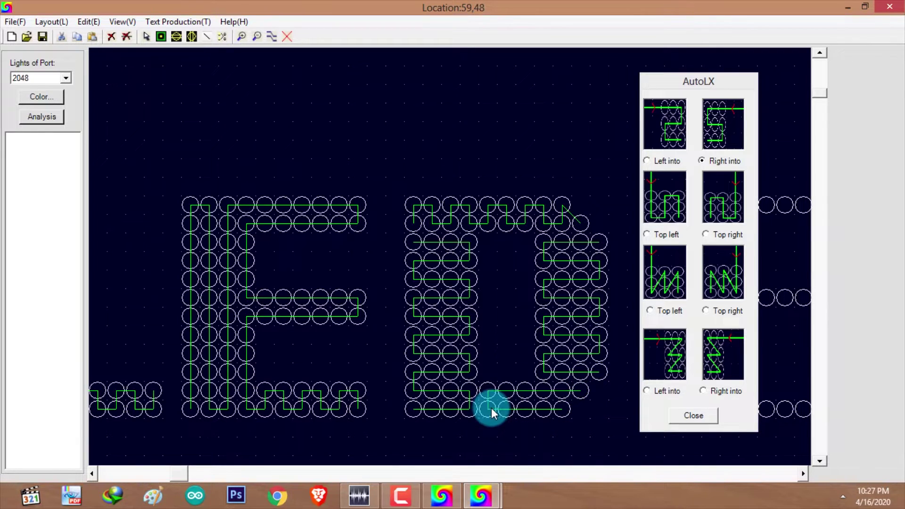
Step: Try the text-generation options on the layout, then zoom out to review the wired L, E and D
{"action": "left_click", "coordinate": [178, 21]}
{"action": "left_click", "coordinate": [204, 37]}
{"action": "scroll", "coordinate": [404, 216], "scroll_direction": "up", "scroll_amount": 1}
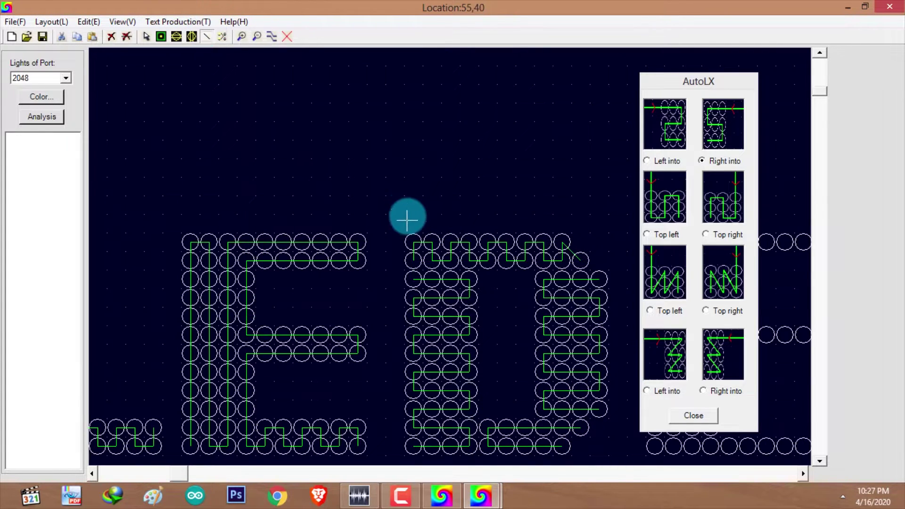
{"action": "scroll", "coordinate": [414, 394], "scroll_direction": "up", "scroll_amount": 2}
{"action": "scroll", "coordinate": [420, 404], "scroll_direction": "down", "scroll_amount": 1}
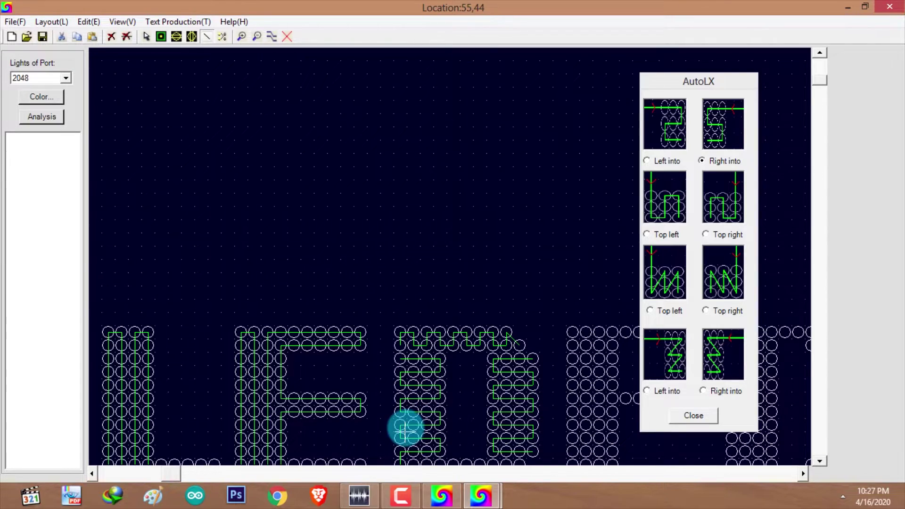
{"action": "scroll", "coordinate": [408, 427], "scroll_direction": "up", "scroll_amount": 1}
{"action": "left_click", "coordinate": [394, 311]}
{"action": "left_click", "coordinate": [562, 315]}
{"action": "scroll", "coordinate": [546, 449], "scroll_direction": "down", "scroll_amount": 2}
{"action": "scroll", "coordinate": [531, 453], "scroll_direction": "up", "scroll_amount": 2}
{"action": "left_click", "coordinate": [544, 367]}
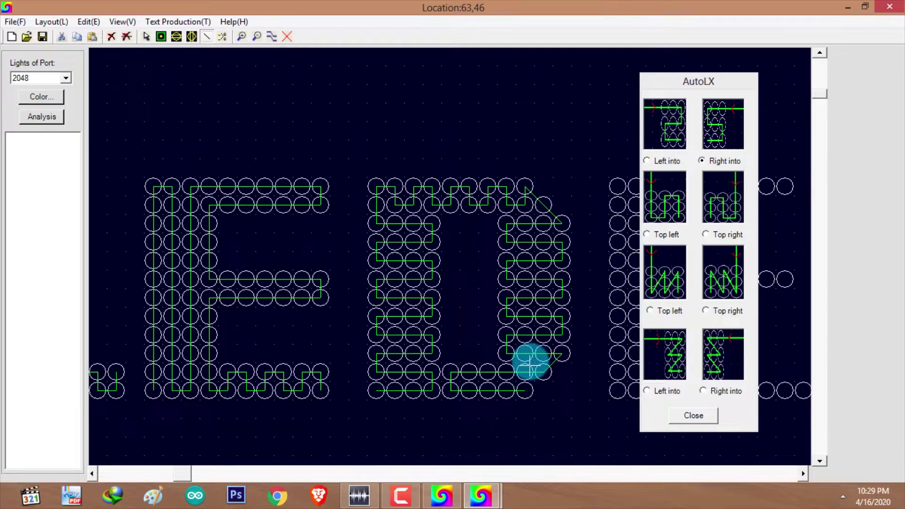
{"action": "scroll", "coordinate": [162, 370], "scroll_direction": "down", "scroll_amount": 1}
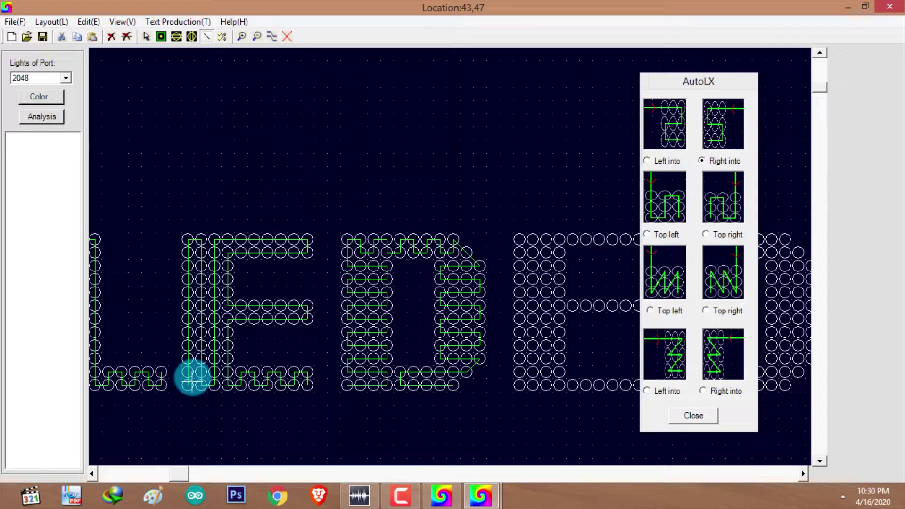
{"action": "scroll", "coordinate": [273, 327], "scroll_direction": "down", "scroll_amount": 2}
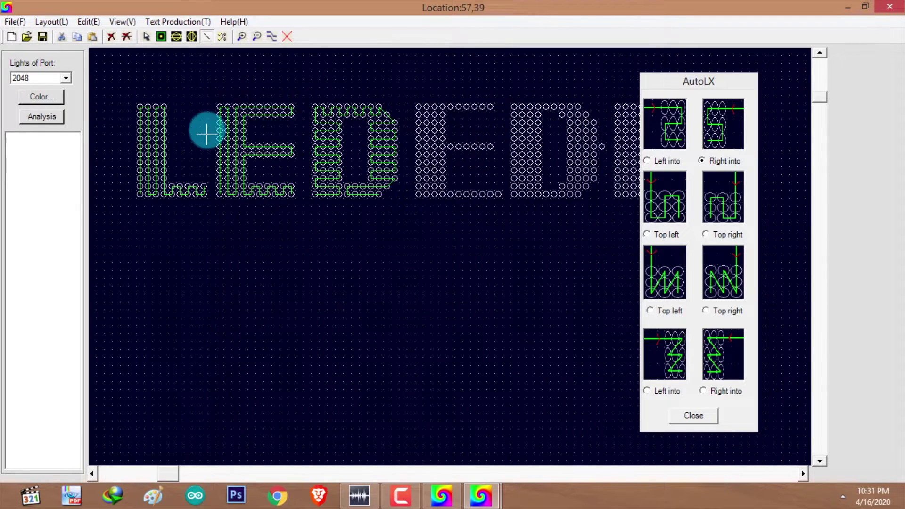
Step: Box-select the wired E and D and copy them
{"action": "scroll", "coordinate": [206, 129], "scroll_direction": "up", "scroll_amount": 2}
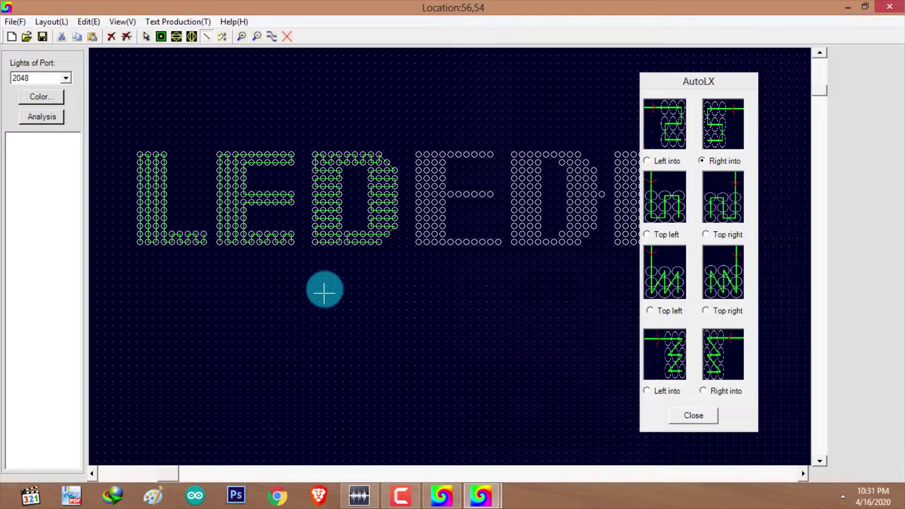
{"action": "left_click", "coordinate": [147, 37]}
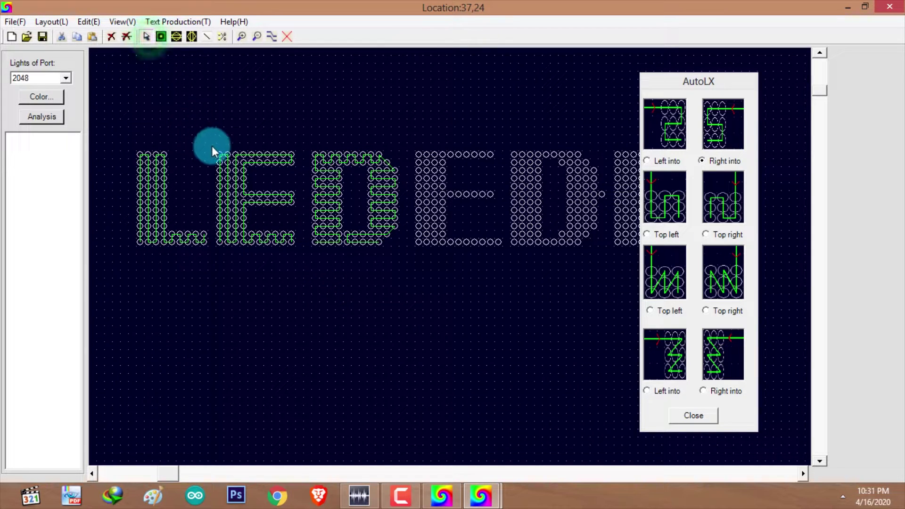
{"action": "left_click_drag", "start_coordinate": [216, 143], "coordinate": [404, 257]}
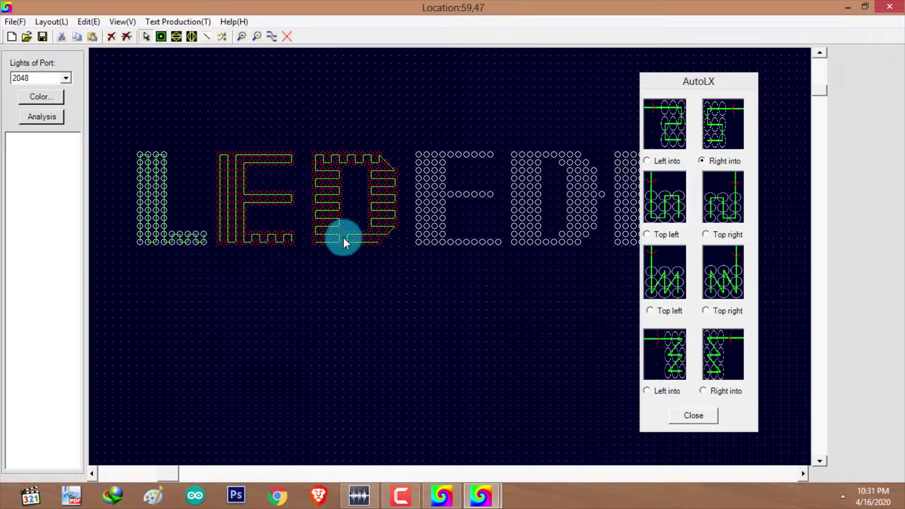
{"action": "right_click", "coordinate": [343, 236]}
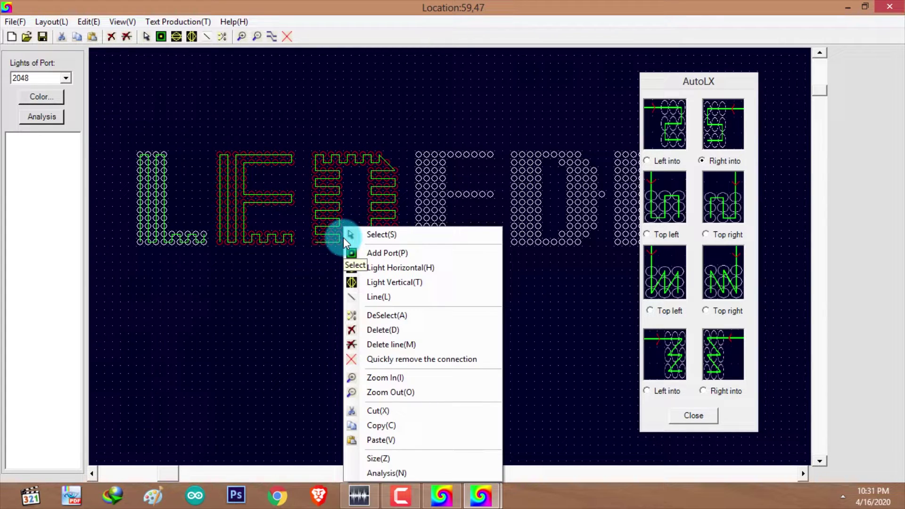
{"action": "left_click", "coordinate": [387, 425]}
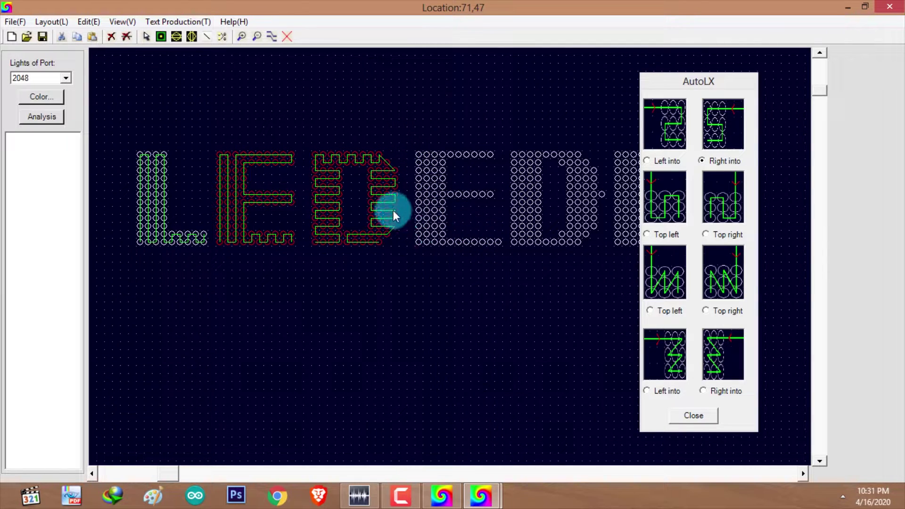
Step: Box-select the unwired second E and D and delete them
{"action": "left_click", "coordinate": [352, 237]}
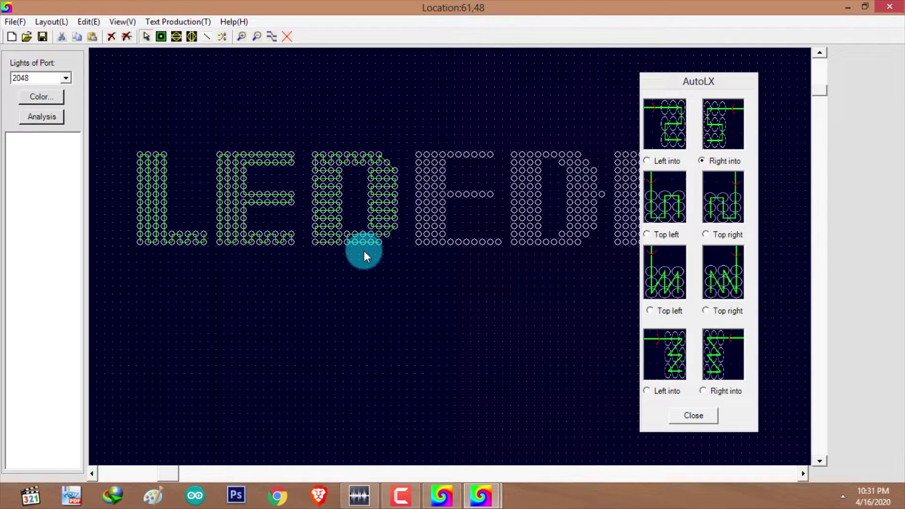
{"action": "left_click", "coordinate": [416, 161]}
{"action": "left_click_drag", "start_coordinate": [414, 142], "coordinate": [600, 296]}
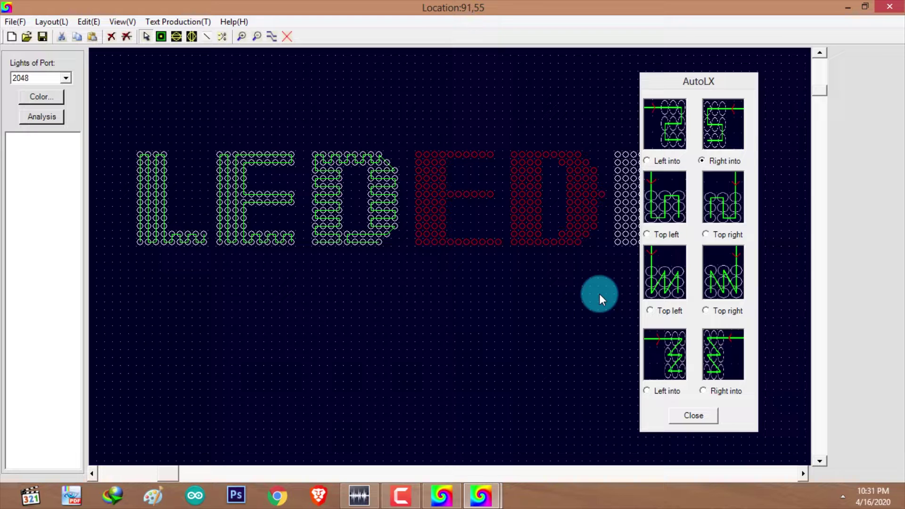
{"action": "key", "text": "Delete"}
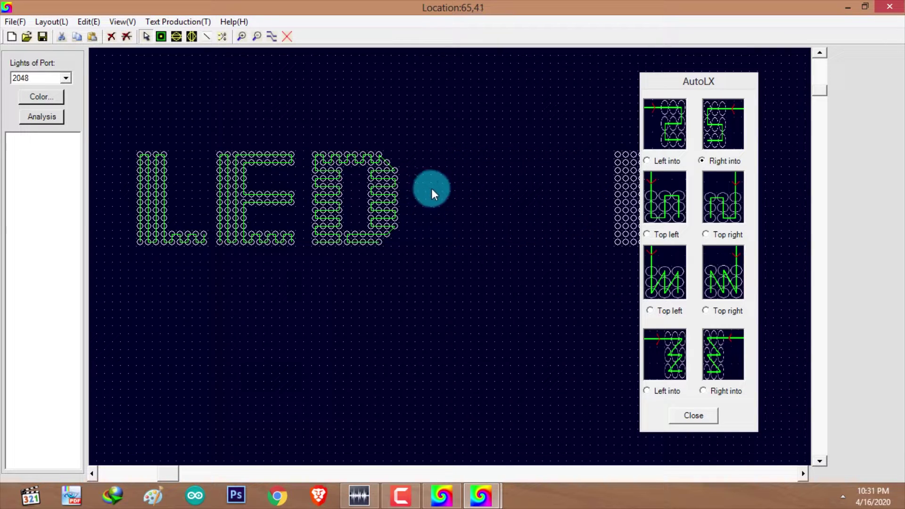
Step: Paste the copied wired E and D into the gap after LED and zoom in
{"action": "right_click", "coordinate": [471, 155]}
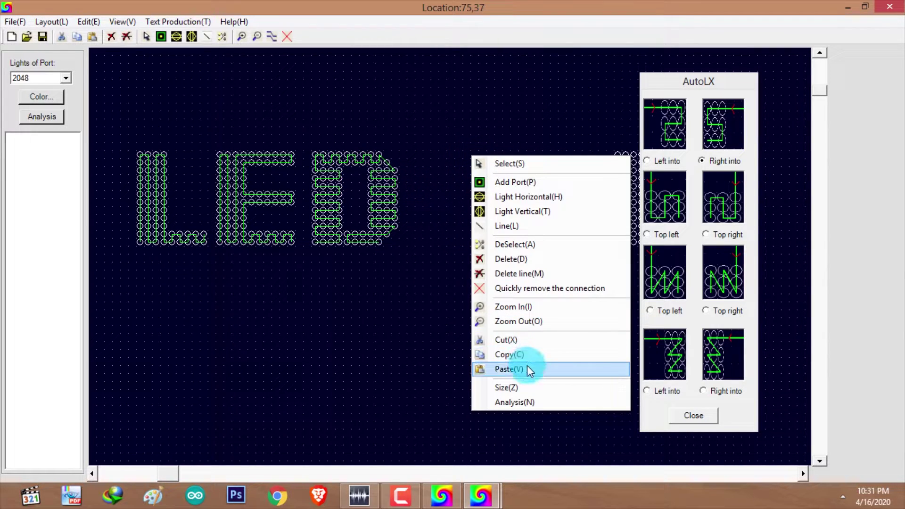
{"action": "left_click", "coordinate": [527, 369]}
{"action": "left_click", "coordinate": [421, 157]}
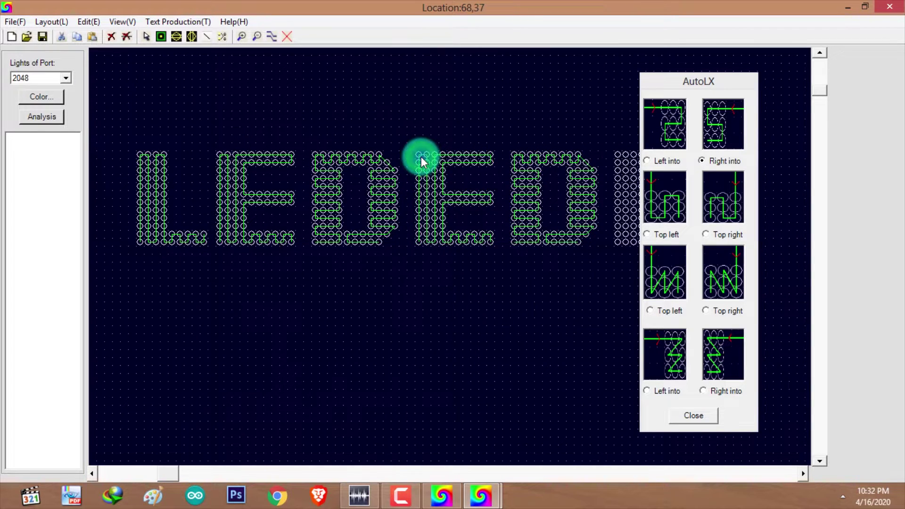
{"action": "scroll", "coordinate": [421, 157], "scroll_direction": "up", "scroll_amount": 2}
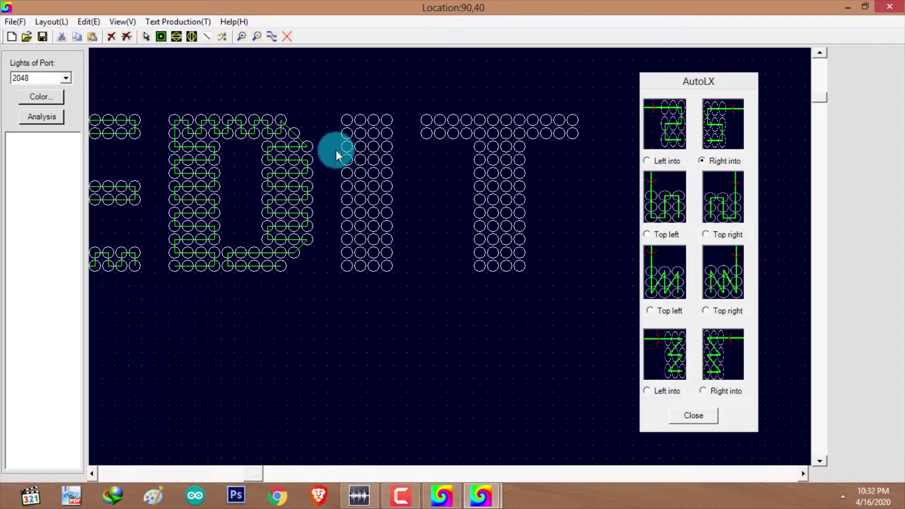
Step: Wire the I's top rows, then its body with the Left into pattern
{"action": "left_click", "coordinate": [387, 121]}
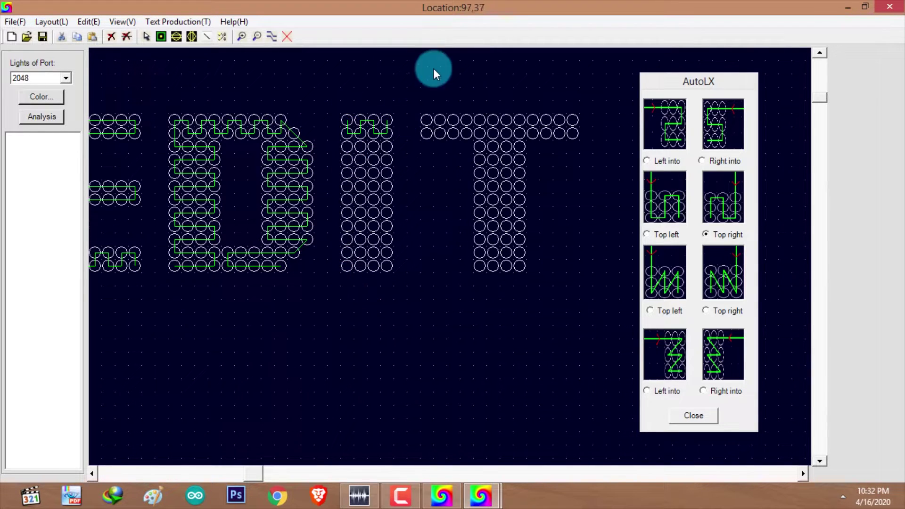
{"action": "left_click_drag", "start_coordinate": [408, 78], "coordinate": [346, 130]}
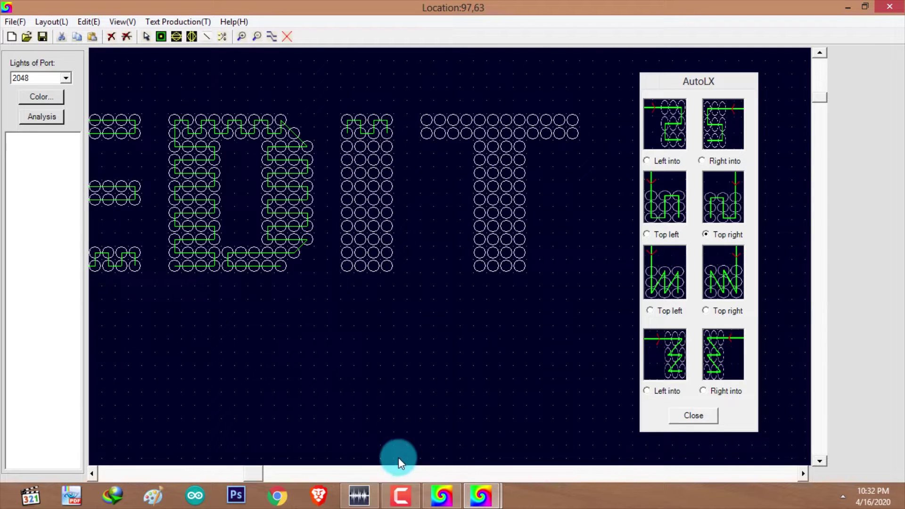
{"action": "left_click", "coordinate": [658, 161]}
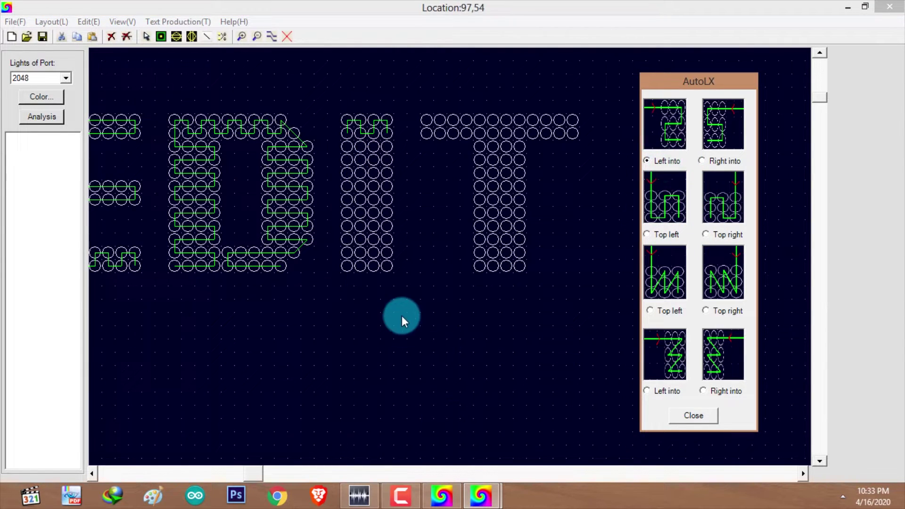
{"action": "left_click_drag", "start_coordinate": [399, 146], "coordinate": [344, 268]}
{"action": "left_click", "coordinate": [344, 273]}
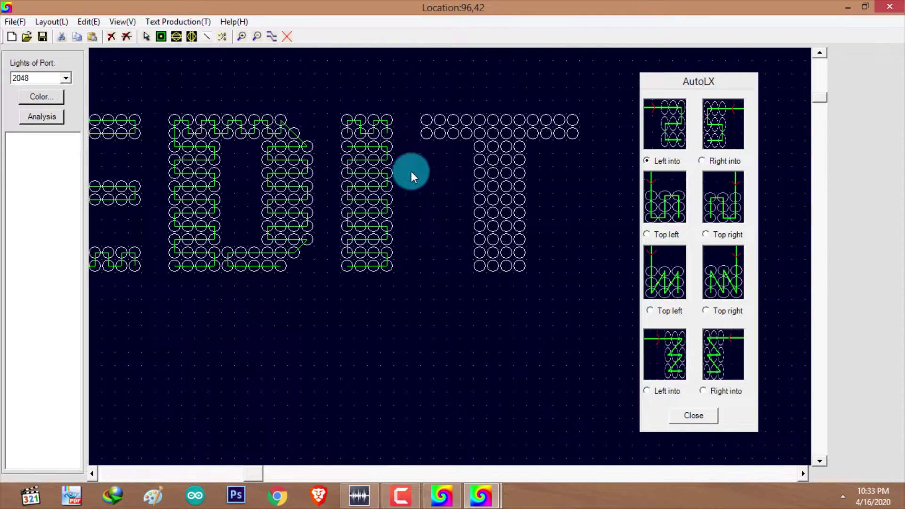
Step: Wire the T's bar ends and stem columns using Top right, Right into and Left into patterns
{"action": "left_click", "coordinate": [706, 234]}
{"action": "left_click_drag", "start_coordinate": [408, 89], "coordinate": [484, 143]}
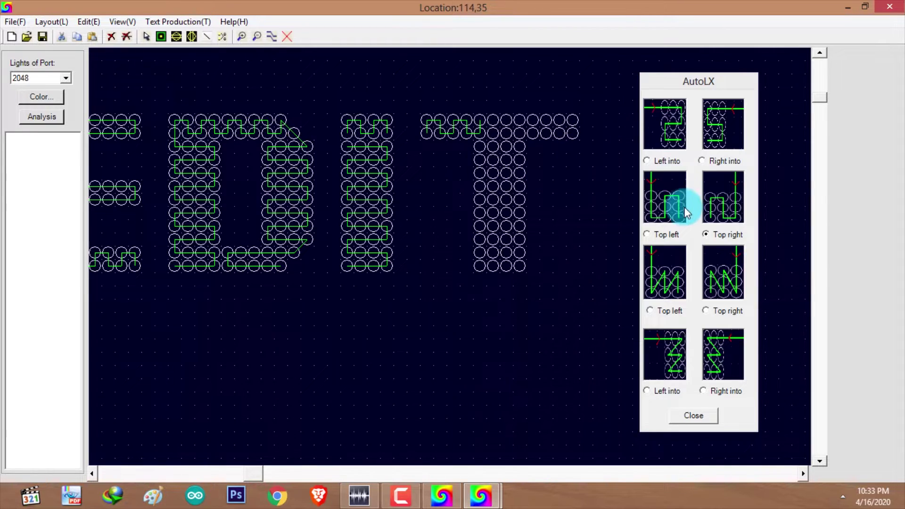
{"action": "left_click", "coordinate": [721, 168]}
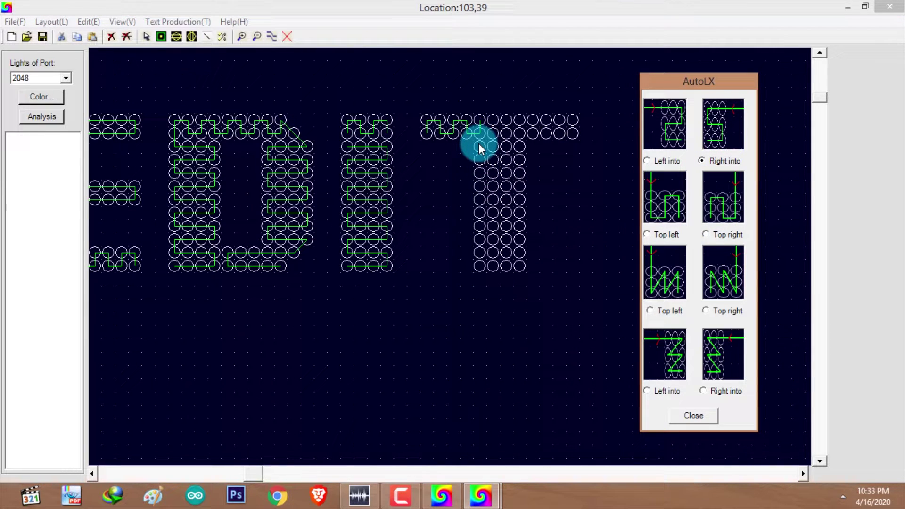
{"action": "left_click_drag", "start_coordinate": [482, 143], "coordinate": [490, 268]}
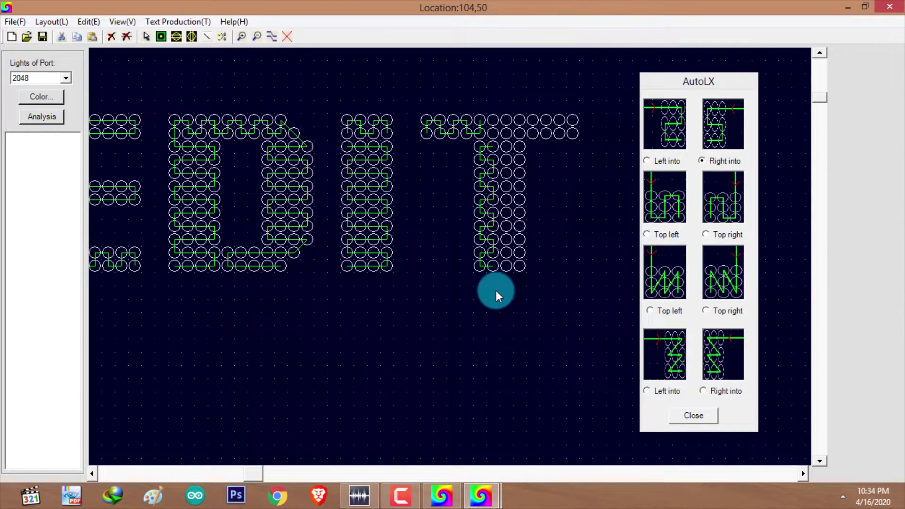
{"action": "left_click_drag", "start_coordinate": [509, 139], "coordinate": [511, 262]}
{"action": "left_click_drag", "start_coordinate": [522, 145], "coordinate": [522, 260]}
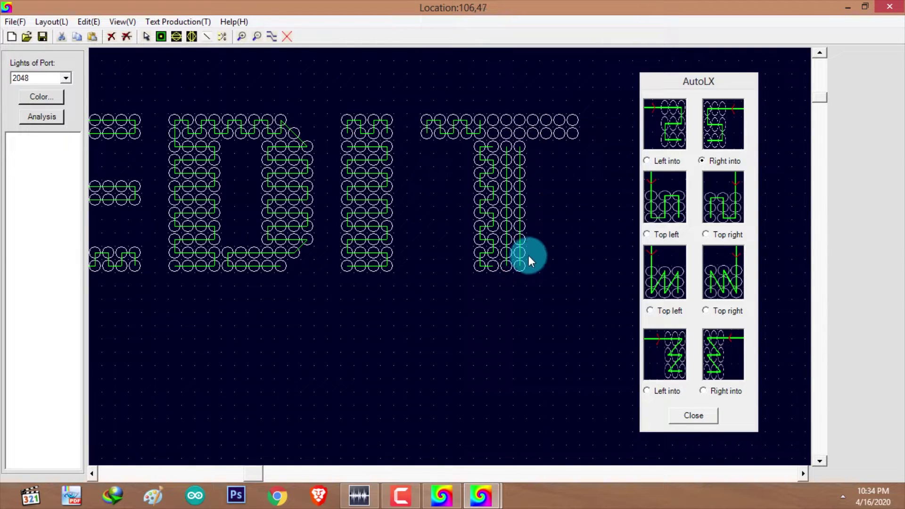
{"action": "left_click", "coordinate": [650, 161]}
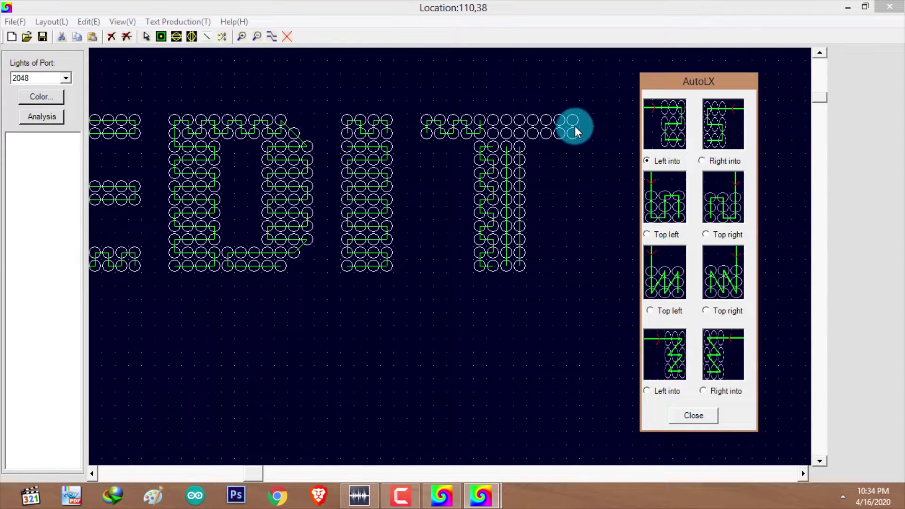
{"action": "mouse_move", "coordinate": [575, 121]}
{"action": "left_mouse_down"}
{"action": "mouse_move", "coordinate": [491, 147]}
{"action": "mouse_move", "coordinate": [498, 279]}
{"action": "left_mouse_up"}
Step: Join the T's bar and stem wiring with a line, then close the AutoLX panel
{"action": "left_click", "coordinate": [206, 36]}
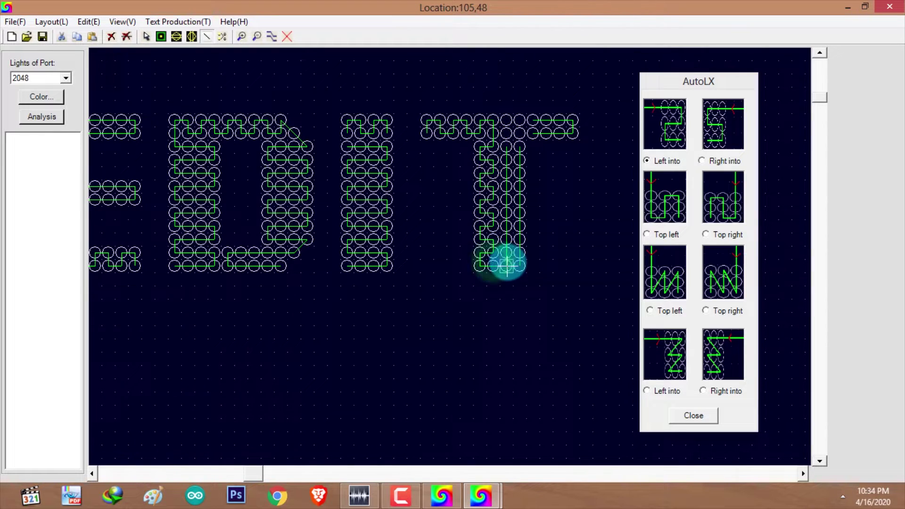
{"action": "left_click", "coordinate": [505, 142]}
{"action": "mouse_move", "coordinate": [506, 121]}
{"action": "left_mouse_down"}
{"action": "mouse_move", "coordinate": [530, 118]}
{"action": "mouse_move", "coordinate": [520, 120]}
{"action": "mouse_move", "coordinate": [533, 120]}
{"action": "mouse_move", "coordinate": [538, 140]}
{"action": "mouse_move", "coordinate": [518, 147]}
{"action": "left_mouse_up"}
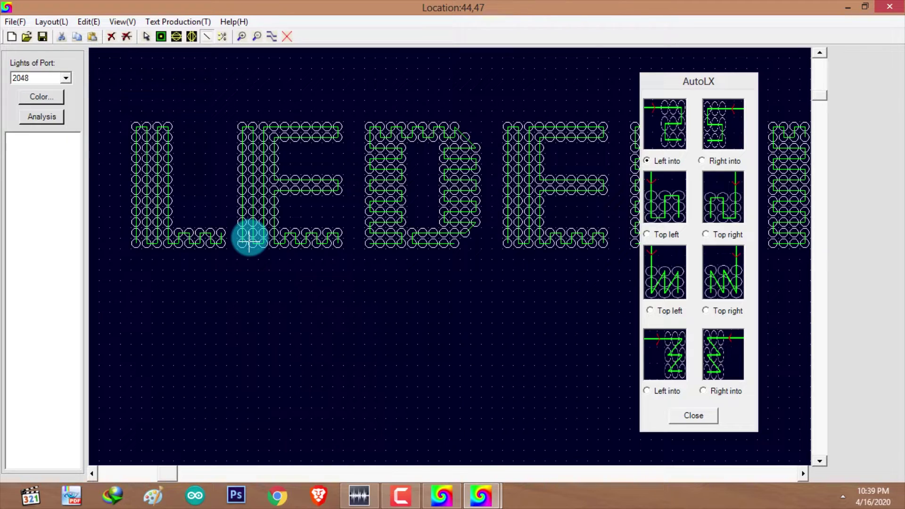
{"action": "left_click", "coordinate": [683, 417]}
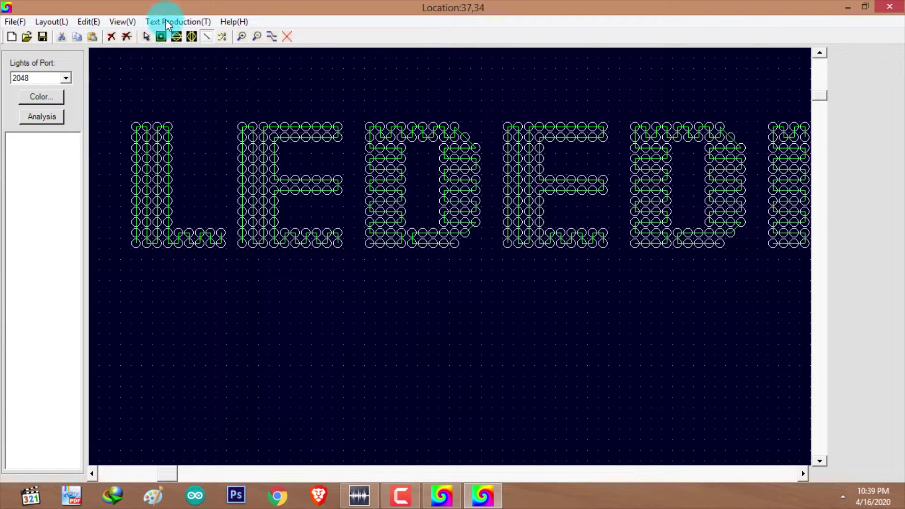
Step: Link the L to the E, and the E and D onward, along their bottom rows
{"action": "scroll", "coordinate": [207, 37], "scroll_direction": "up", "scroll_amount": 2}
{"action": "scroll", "coordinate": [202, 350], "scroll_direction": "up", "scroll_amount": 2}
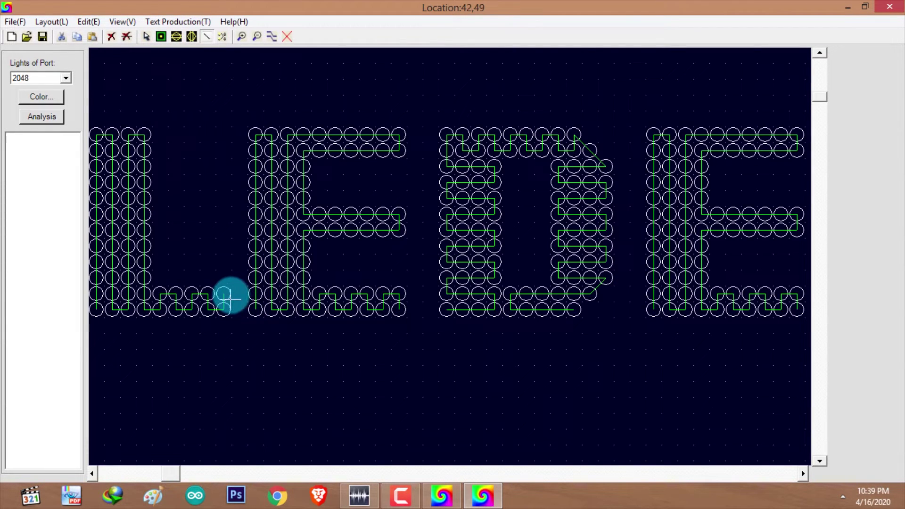
{"action": "scroll", "coordinate": [229, 298], "scroll_direction": "up", "scroll_amount": 1}
{"action": "left_click_drag", "start_coordinate": [210, 286], "coordinate": [244, 294]}
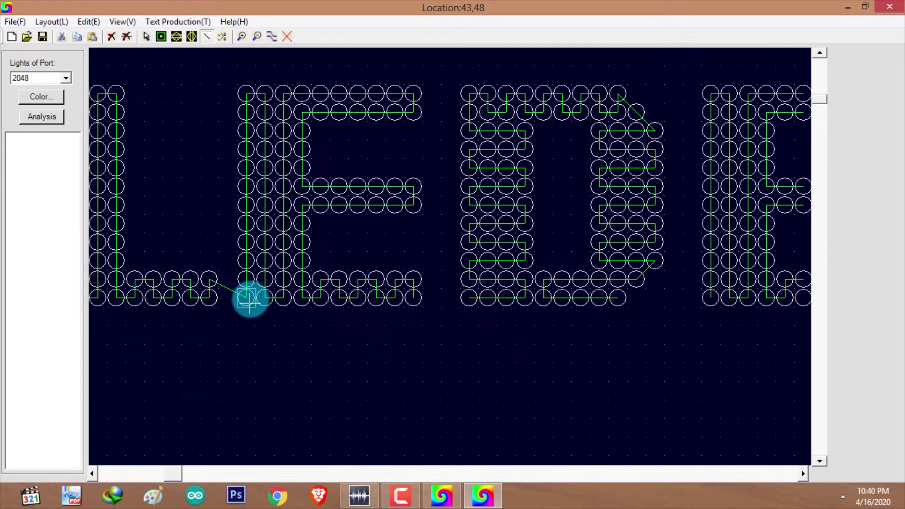
{"action": "left_click", "coordinate": [248, 297]}
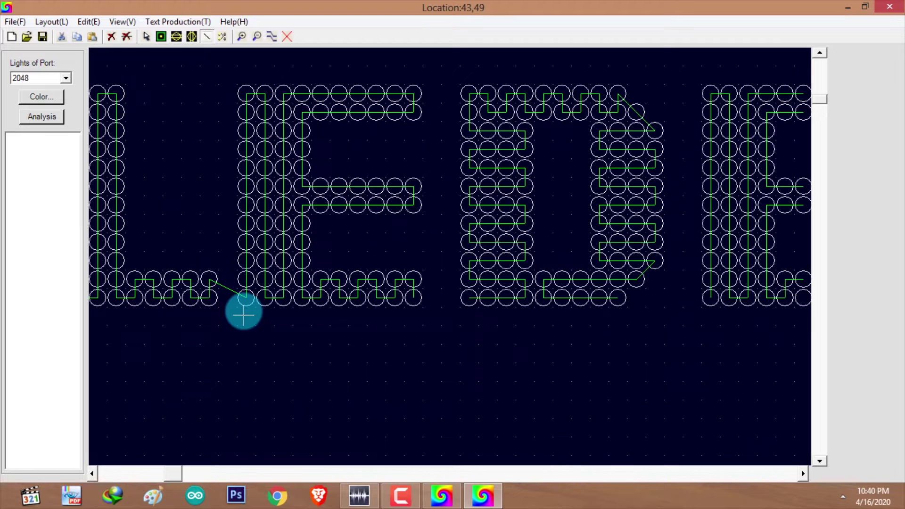
{"action": "left_click", "coordinate": [413, 296]}
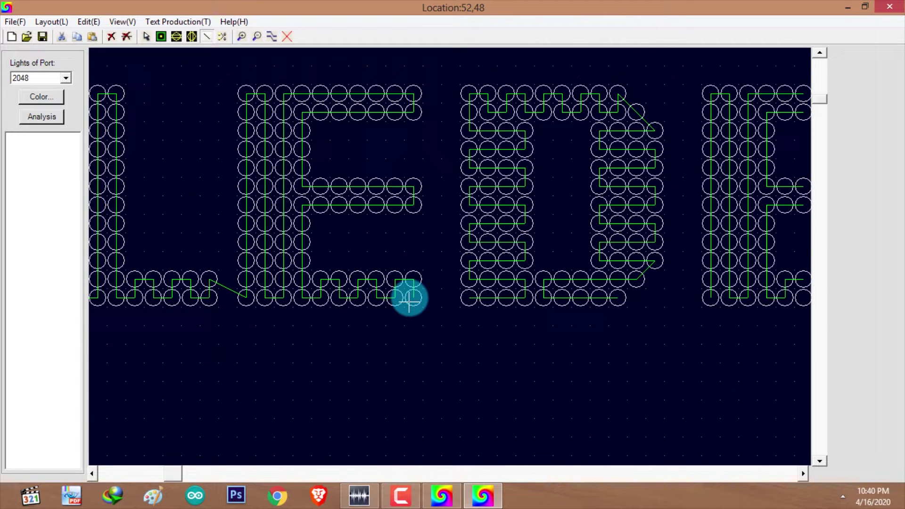
{"action": "left_click", "coordinate": [617, 296]}
{"action": "left_click", "coordinate": [710, 297]}
Step: Chain wires from the E's last light to the D, the D to the I, and the I into the T
{"action": "scroll", "coordinate": [744, 291], "scroll_direction": "down", "scroll_amount": 2}
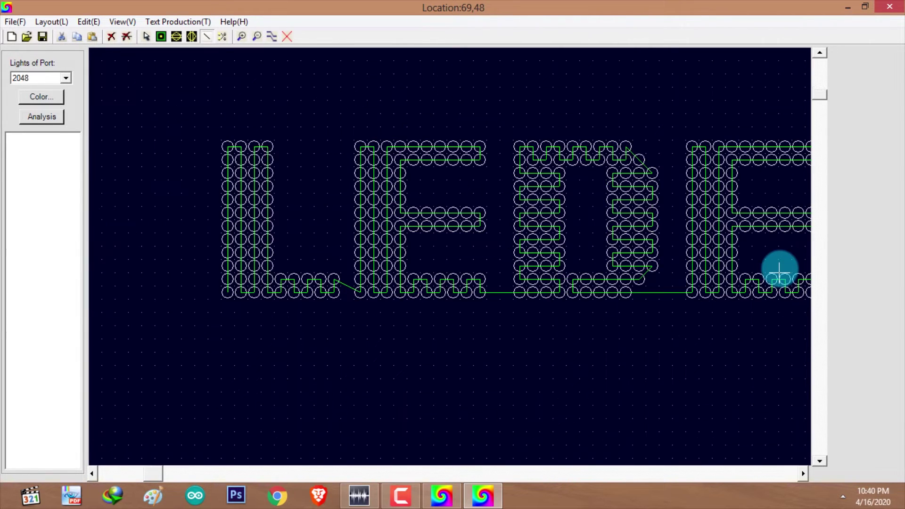
{"action": "scroll", "coordinate": [721, 269], "scroll_direction": "down", "scroll_amount": 2}
{"action": "scroll", "coordinate": [277, 142], "scroll_direction": "up", "scroll_amount": 2}
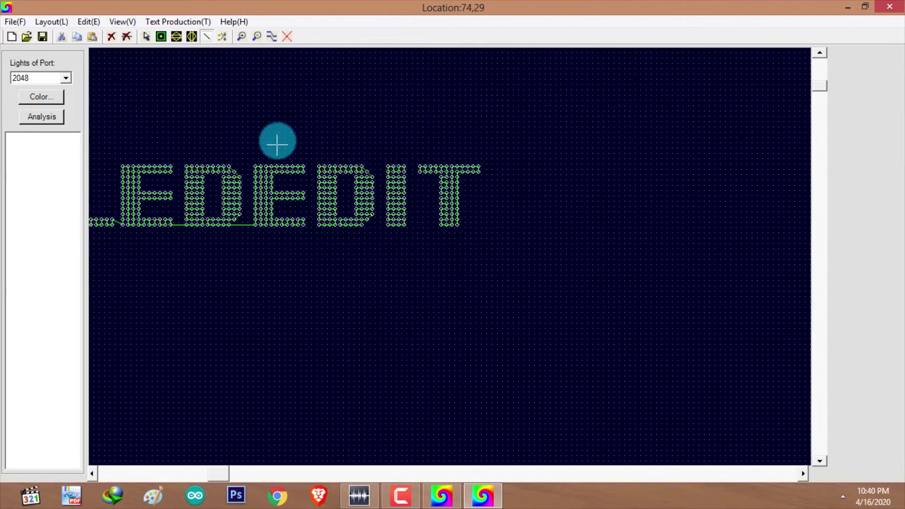
{"action": "scroll", "coordinate": [308, 289], "scroll_direction": "up", "scroll_amount": 1}
{"action": "left_click", "coordinate": [302, 257]}
{"action": "left_click", "coordinate": [347, 257]}
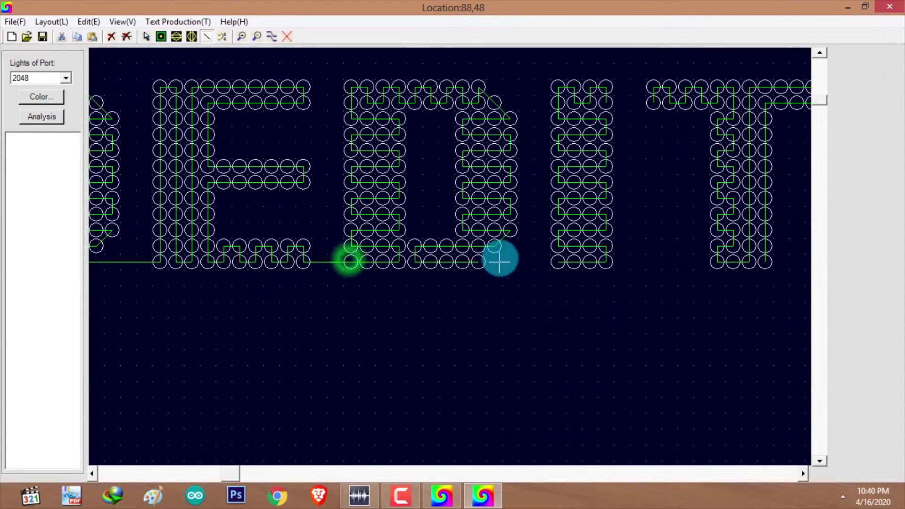
{"action": "left_click", "coordinate": [478, 260]}
{"action": "left_click", "coordinate": [558, 261]}
{"action": "left_click", "coordinate": [606, 100]}
{"action": "left_click", "coordinate": [654, 102]}
{"action": "left_click", "coordinate": [656, 96]}
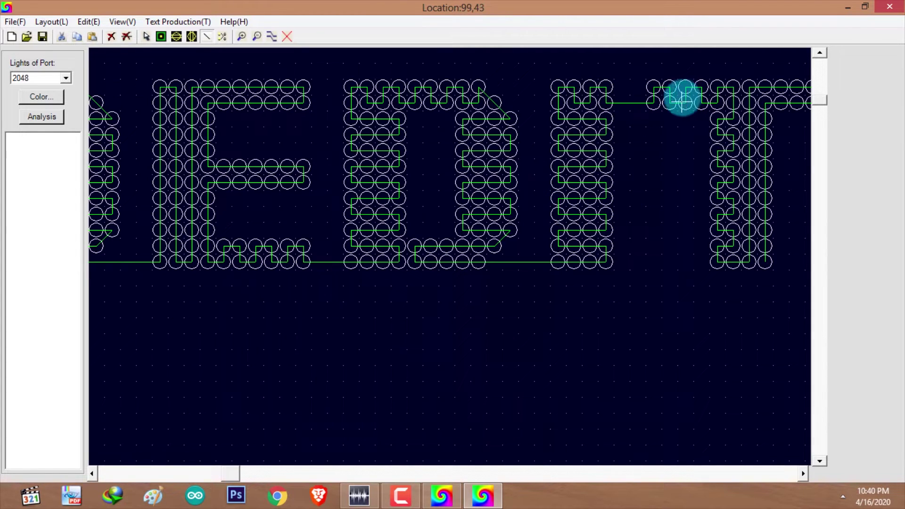
Step: Zoom around the layout to check the continuous letter-to-letter wiring
{"action": "left_click", "coordinate": [819, 53]}
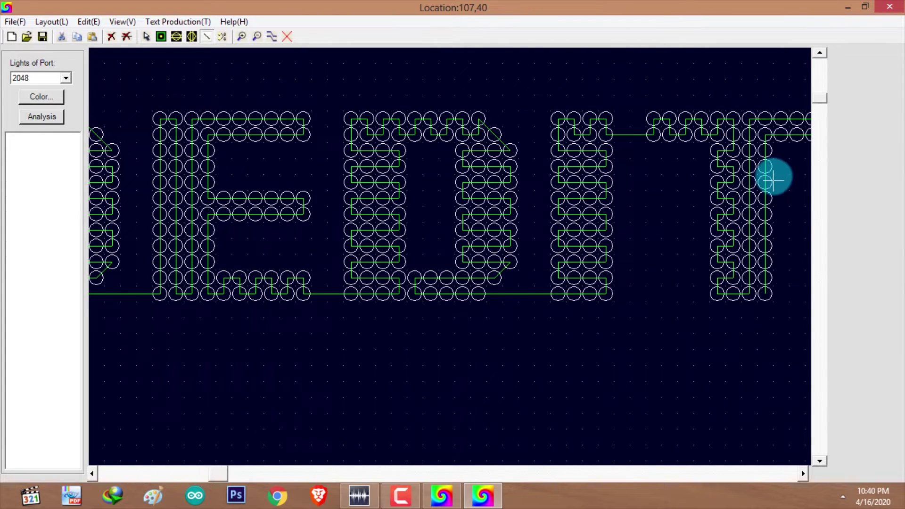
{"action": "scroll", "coordinate": [763, 178], "scroll_direction": "down", "scroll_amount": 1}
{"action": "scroll", "coordinate": [773, 111], "scroll_direction": "down", "scroll_amount": 1}
{"action": "scroll", "coordinate": [770, 108], "scroll_direction": "up", "scroll_amount": 2}
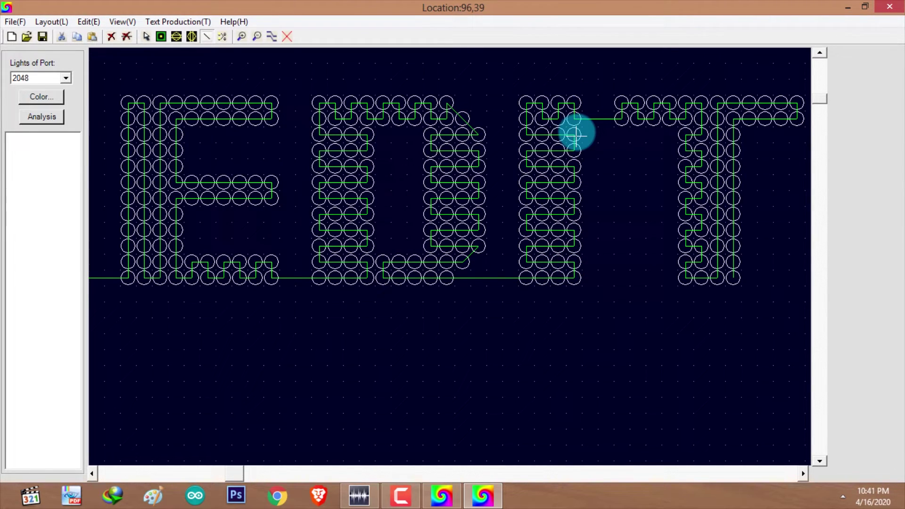
{"action": "scroll", "coordinate": [575, 135], "scroll_direction": "down", "scroll_amount": 1}
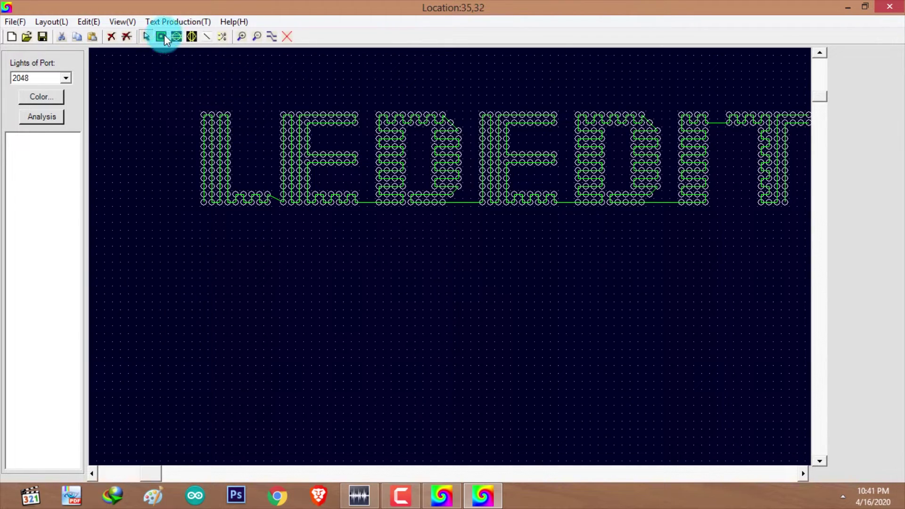
Step: Place port marker 1 below-left of the L and stop placing further markers
{"action": "scroll", "coordinate": [163, 38], "scroll_direction": "up", "scroll_amount": 2}
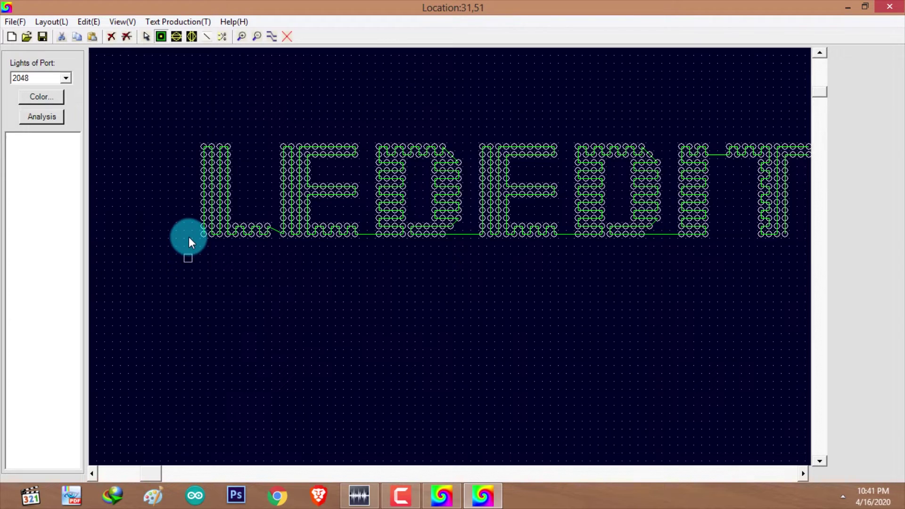
{"action": "scroll", "coordinate": [187, 239], "scroll_direction": "up", "scroll_amount": 1}
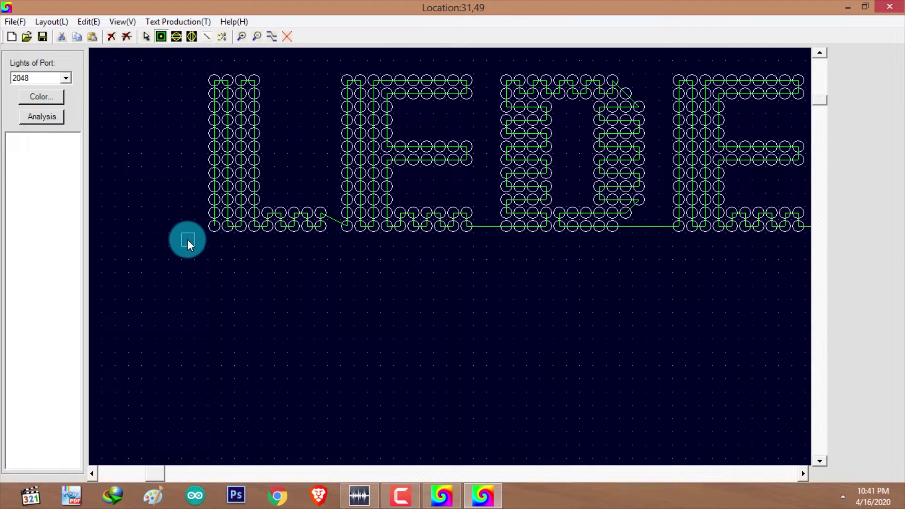
{"action": "scroll", "coordinate": [200, 350], "scroll_direction": "up", "scroll_amount": 3}
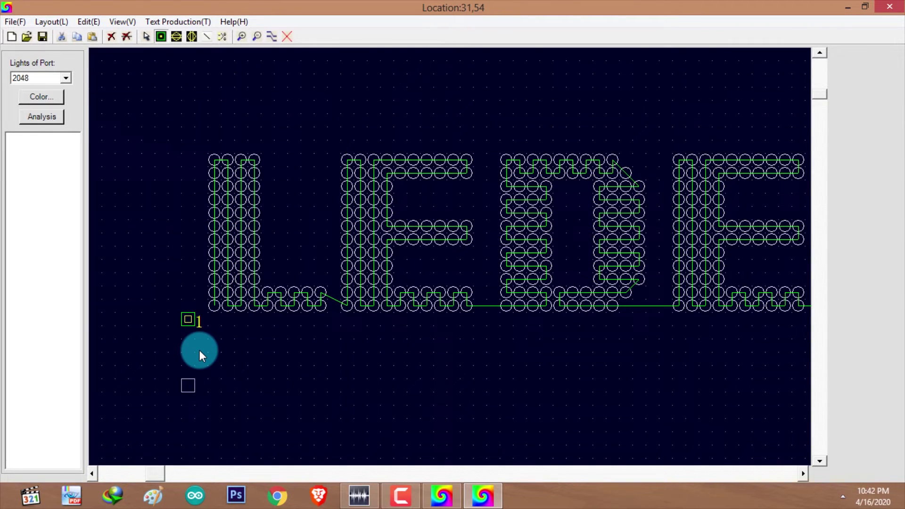
{"action": "right_click", "coordinate": [189, 355]}
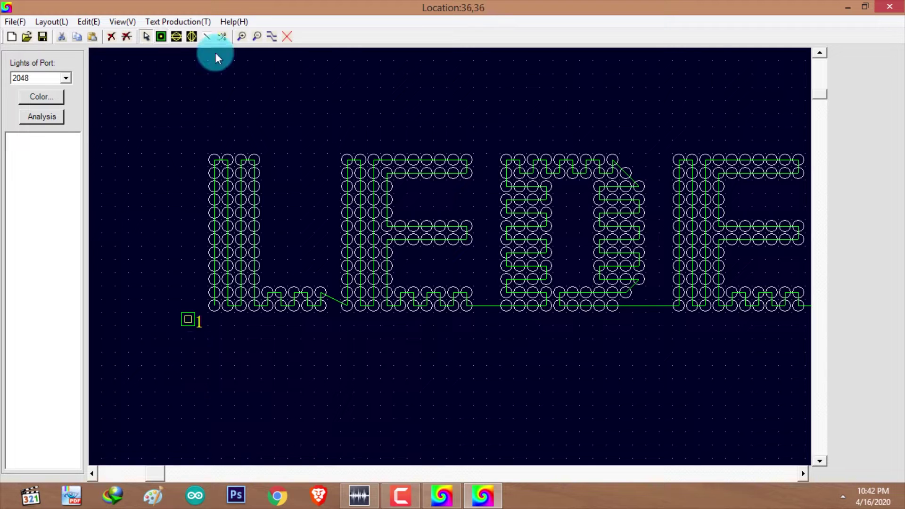
Step: Draw a wire from port marker 1 to the L's bottom-left first light
{"action": "left_click", "coordinate": [207, 36]}
{"action": "scroll", "coordinate": [191, 346], "scroll_direction": "up", "scroll_amount": 1}
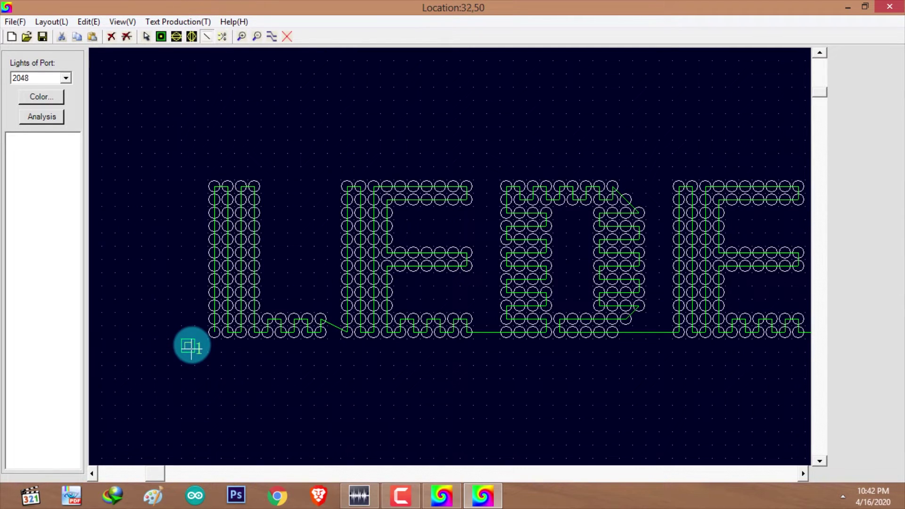
{"action": "left_click", "coordinate": [214, 331]}
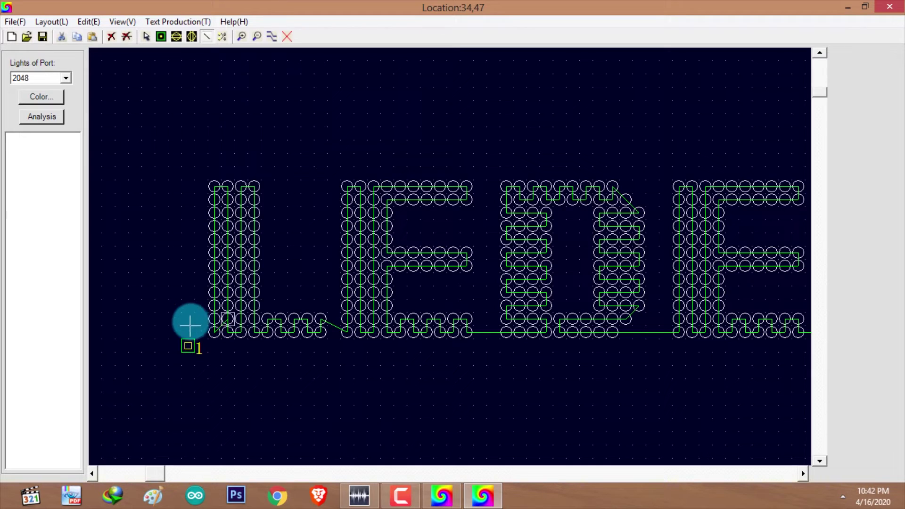
{"action": "left_click", "coordinate": [176, 334]}
{"action": "left_click", "coordinate": [187, 347]}
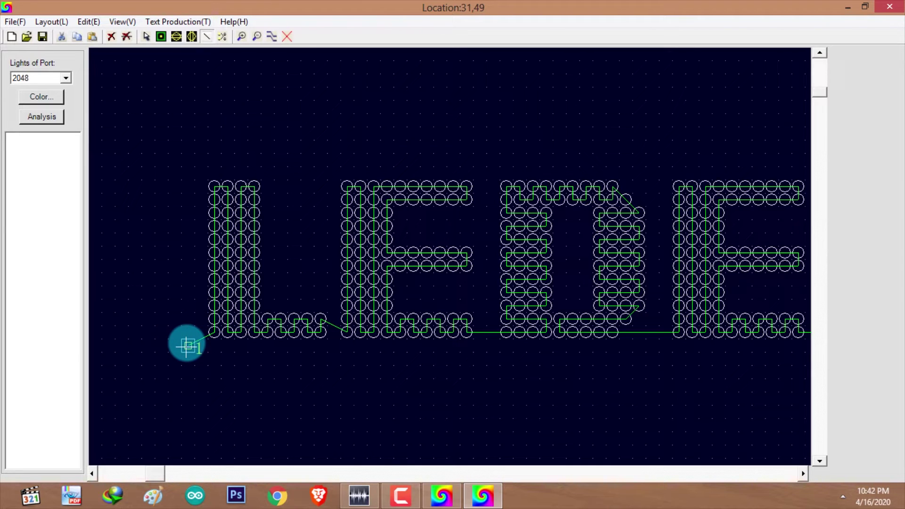
{"action": "left_click", "coordinate": [238, 403]}
{"action": "left_click", "coordinate": [239, 292]}
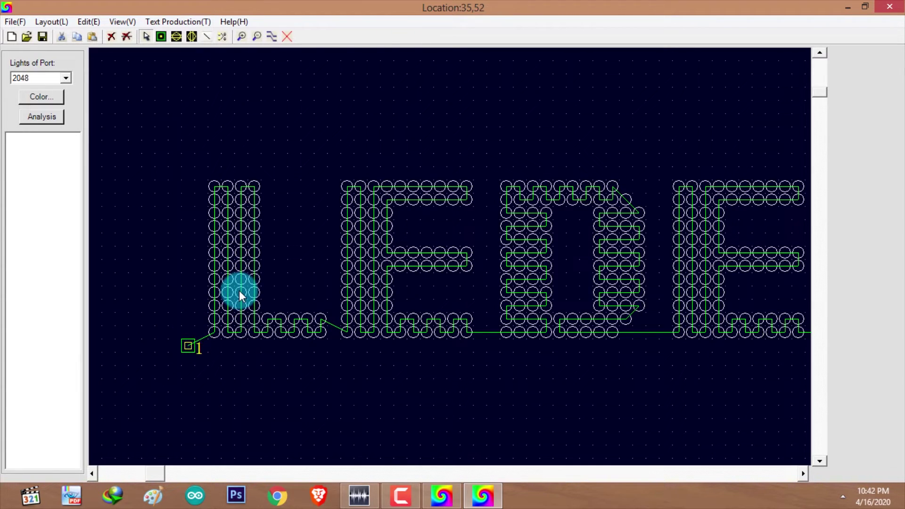
{"action": "scroll", "coordinate": [640, 324], "scroll_direction": "down", "scroll_amount": 5}
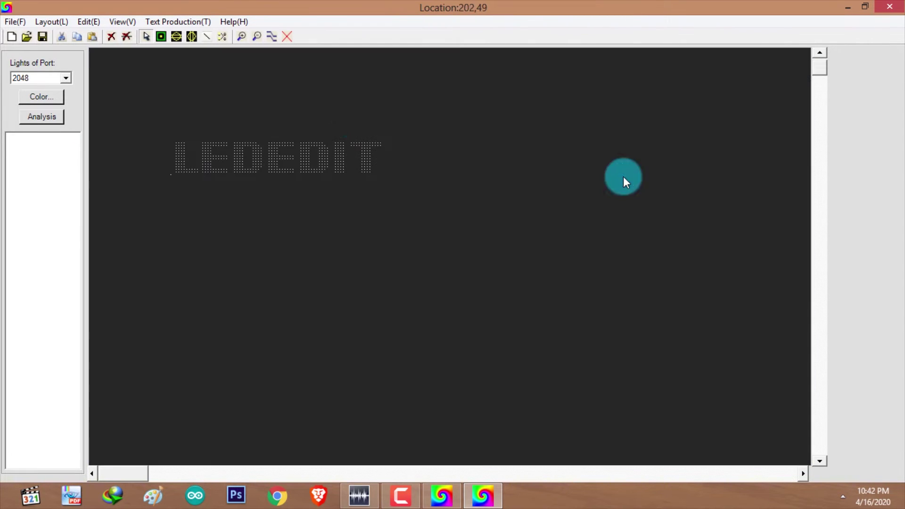
{"action": "scroll", "coordinate": [177, 145], "scroll_direction": "up", "scroll_amount": 3}
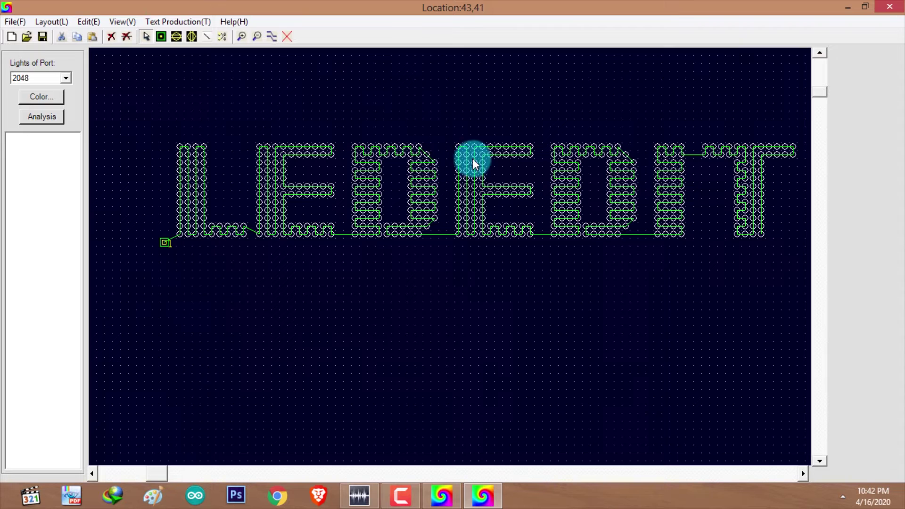
Step: Save the layout as Led_text_layout in .cxb format and close the layout editor
{"action": "left_click", "coordinate": [11, 24]}
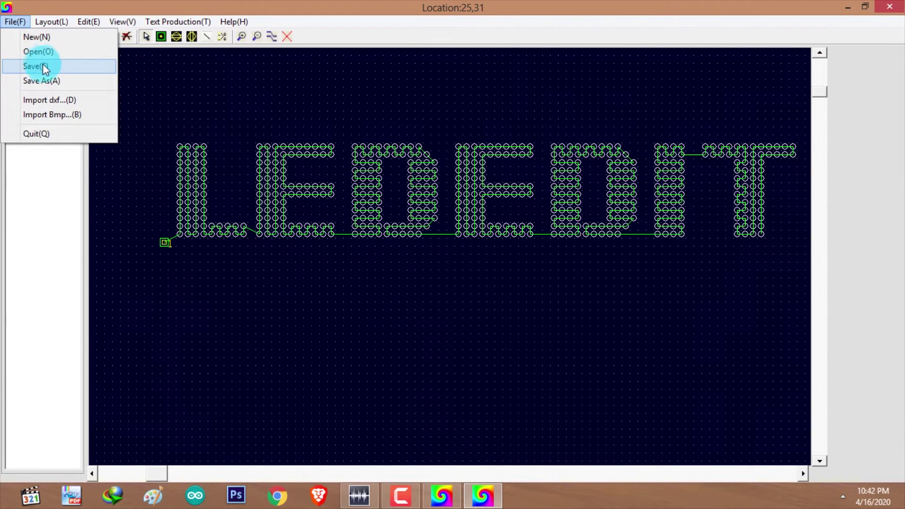
{"action": "left_click", "coordinate": [47, 79]}
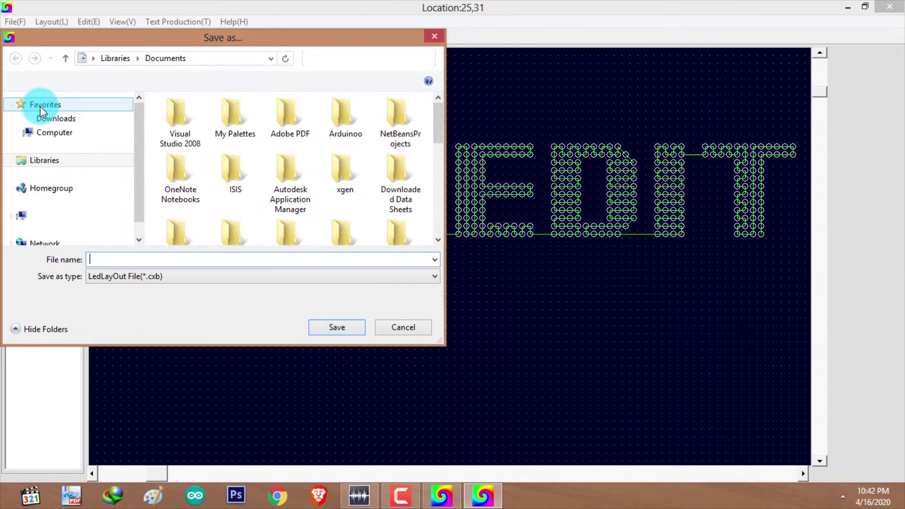
{"action": "type", "text": "Led_text_layout"}
{"action": "left_click", "coordinate": [329, 326]}
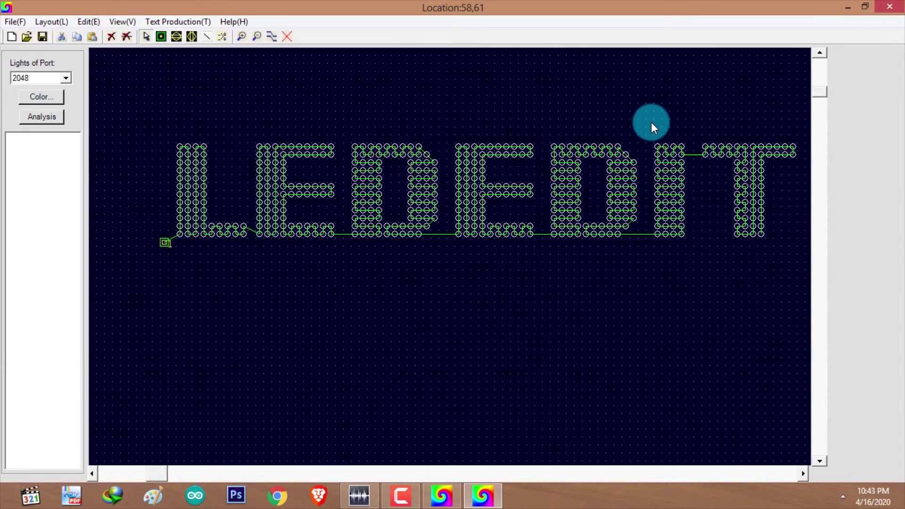
{"action": "left_click", "coordinate": [891, 8]}
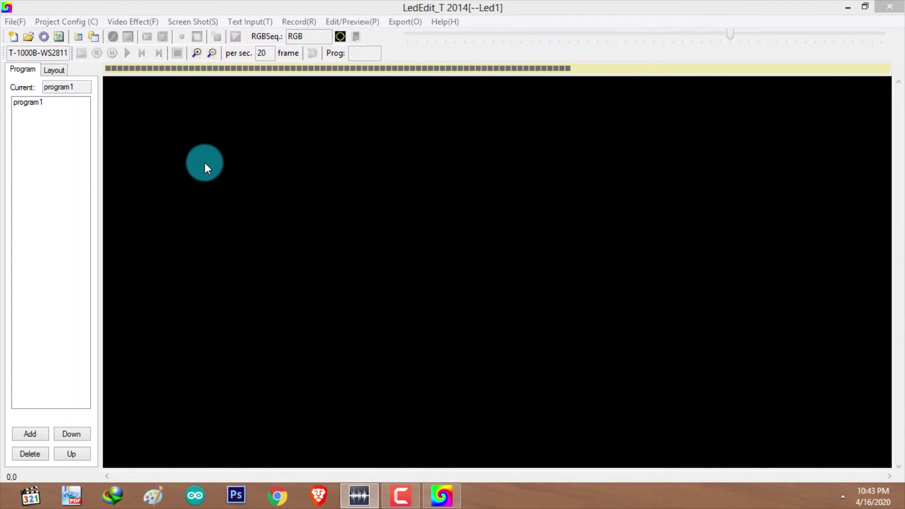
Step: Import Led_text_layout.cxb into project Led1 through Project Config's Import (.cxb)
{"action": "left_click", "coordinate": [61, 22]}
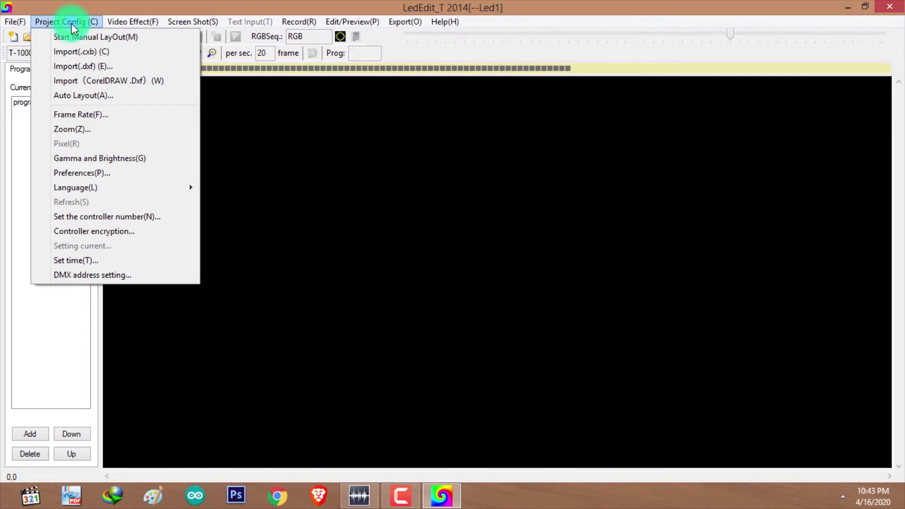
{"action": "left_click", "coordinate": [79, 53]}
{"action": "left_click_drag", "start_coordinate": [449, 129], "coordinate": [439, 252]}
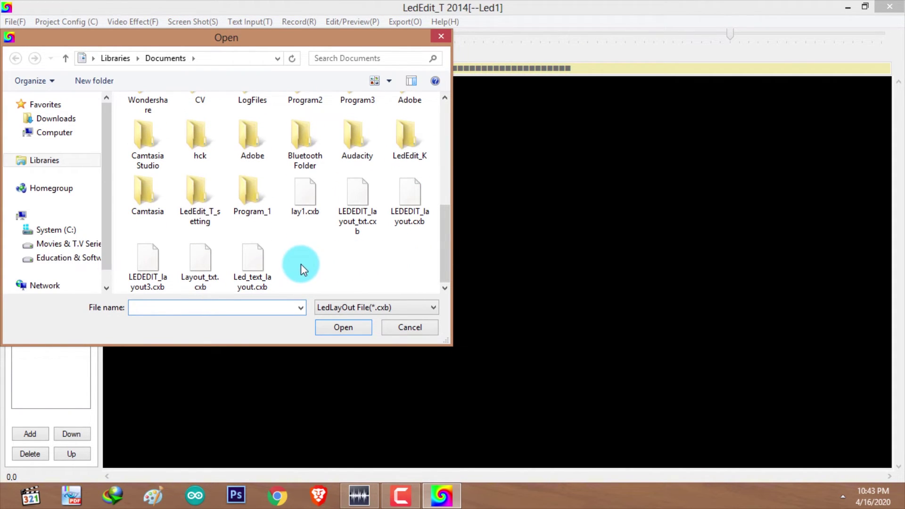
{"action": "left_click", "coordinate": [253, 271]}
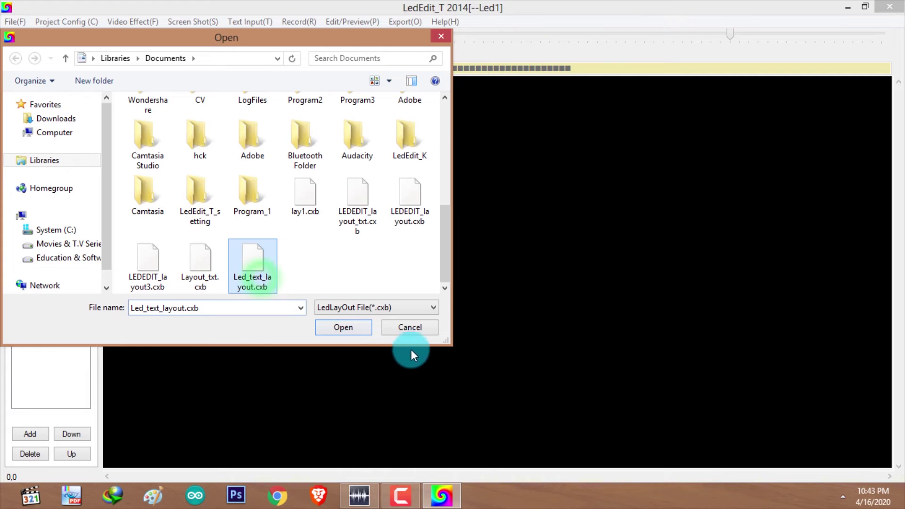
{"action": "left_click", "coordinate": [344, 328]}
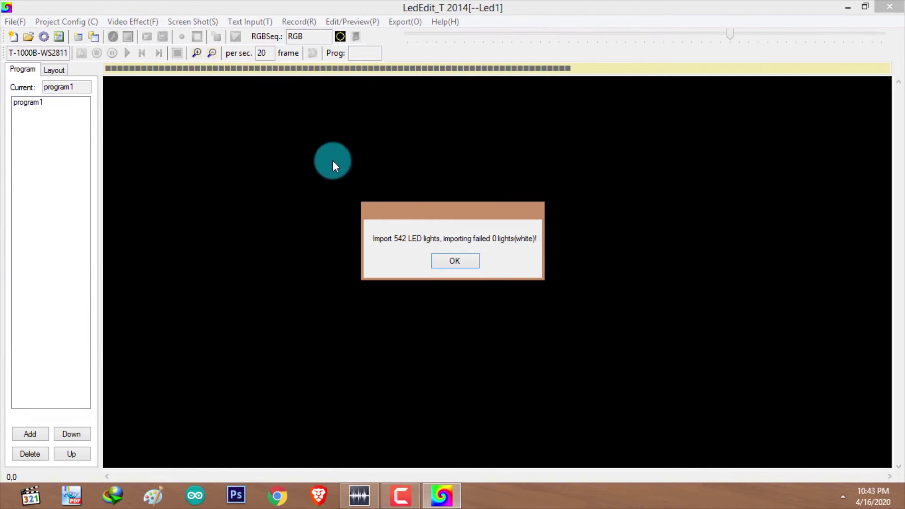
Step: Accept the 542-light import summary and apply a multicolour video effect to the LEDEDIT lettering
{"action": "left_click", "coordinate": [447, 265]}
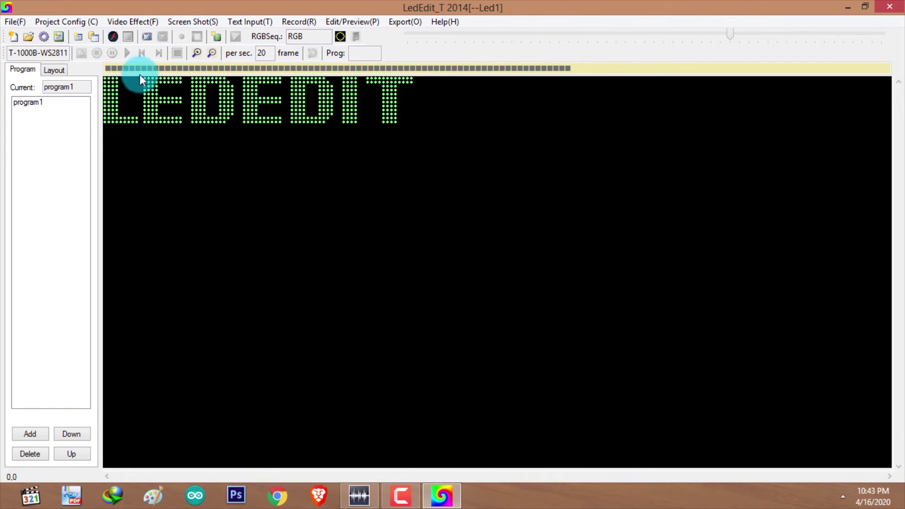
{"action": "left_click", "coordinate": [123, 23]}
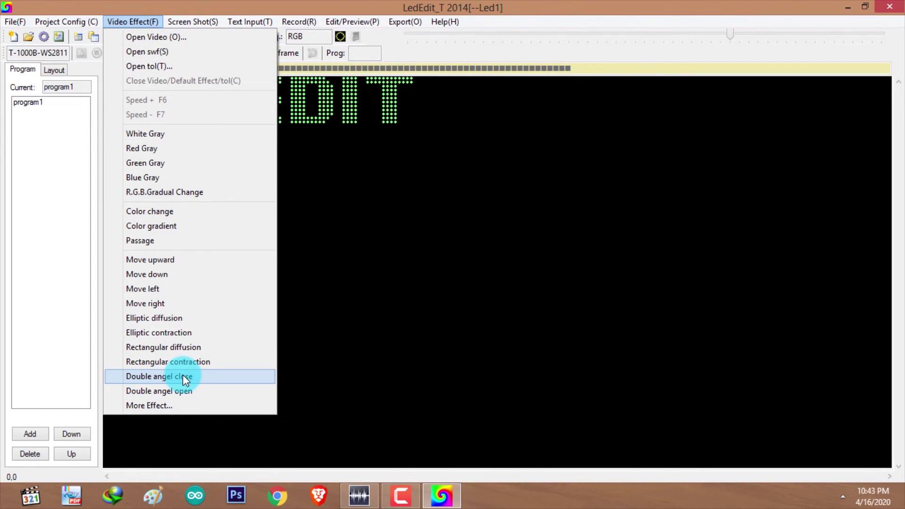
{"action": "left_click", "coordinate": [191, 319]}
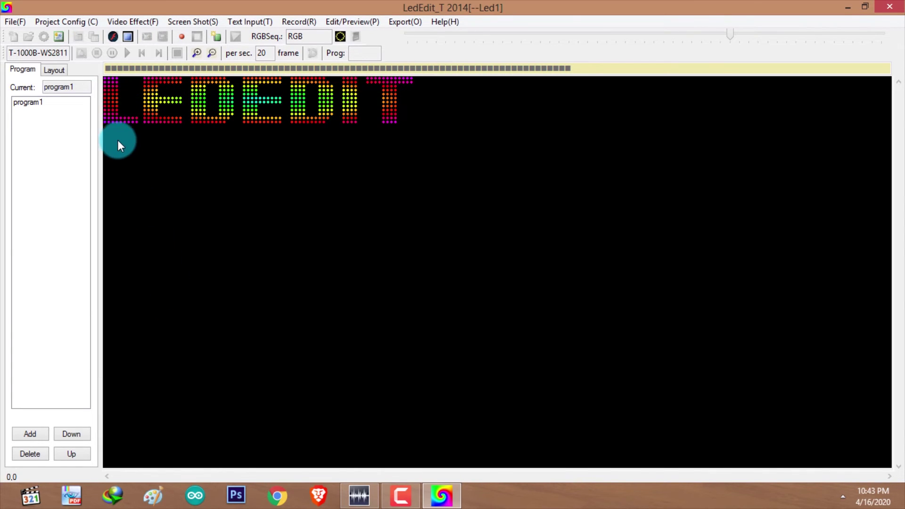